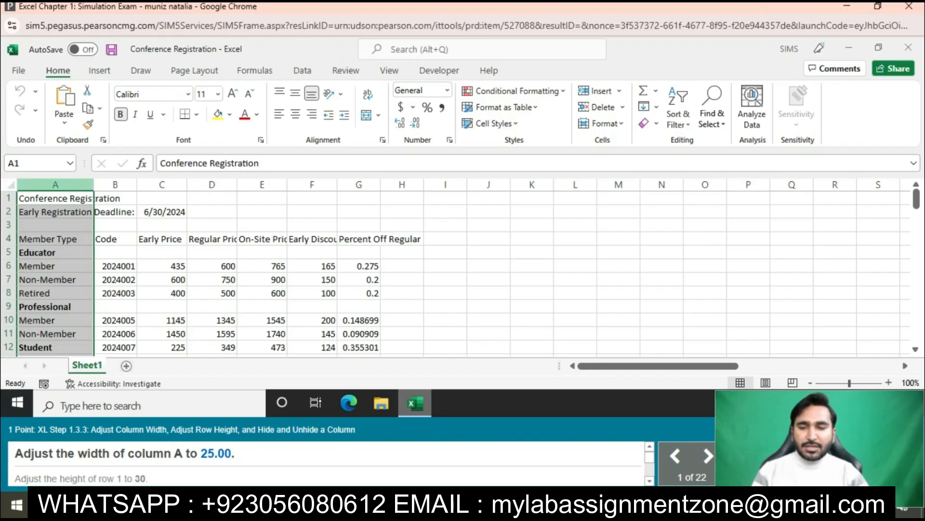
- Set the width of column A, which holds the member types, to 25
right_click(78, 185)
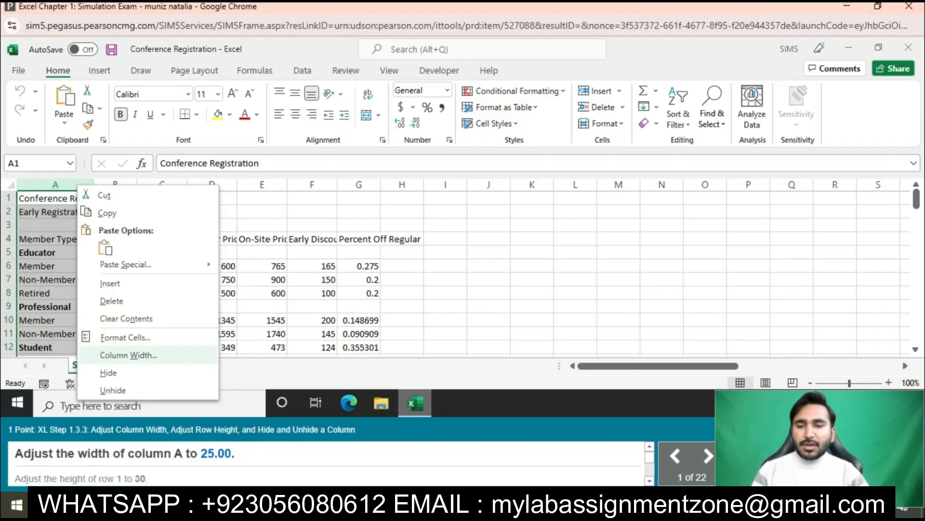
click(129, 355)
key(BackSpace)
text(25)
key(Return)
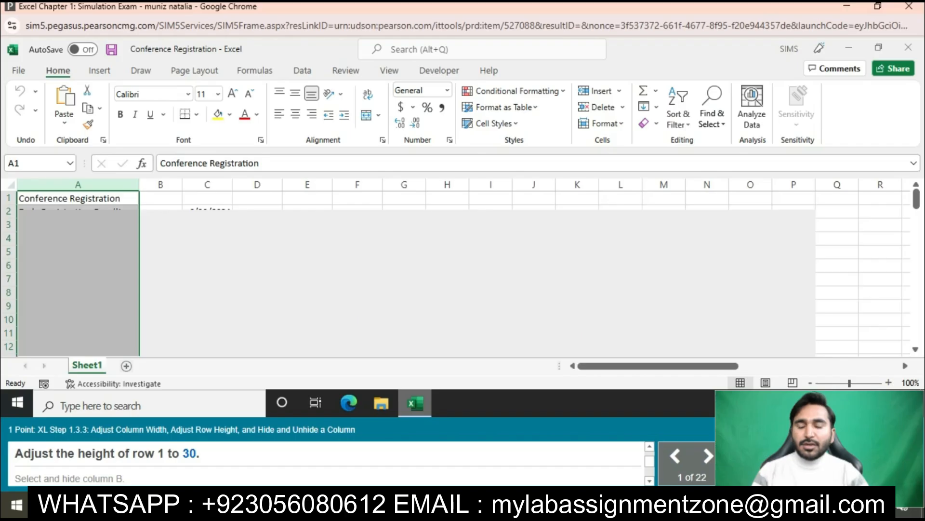
- Set the height of row 1, which contains the Conference Registration title, to 30
click(8, 198)
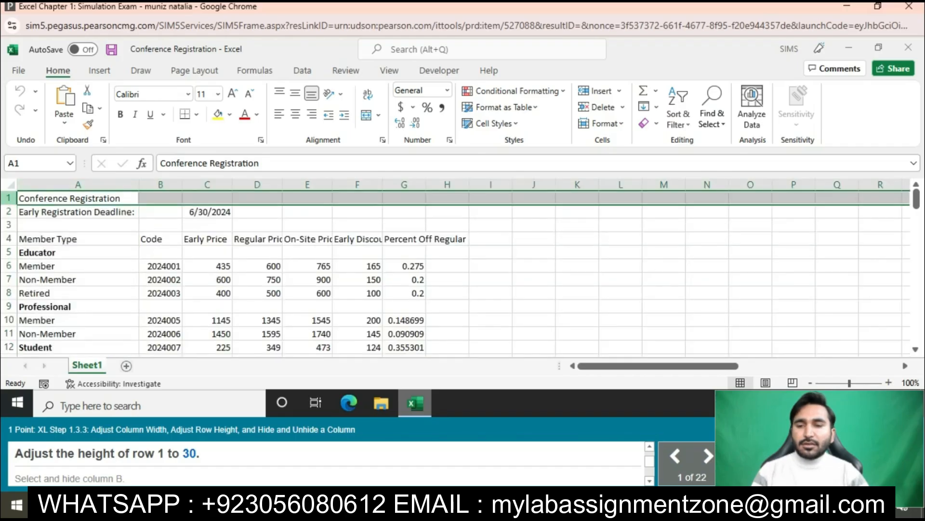
right_click(8, 198)
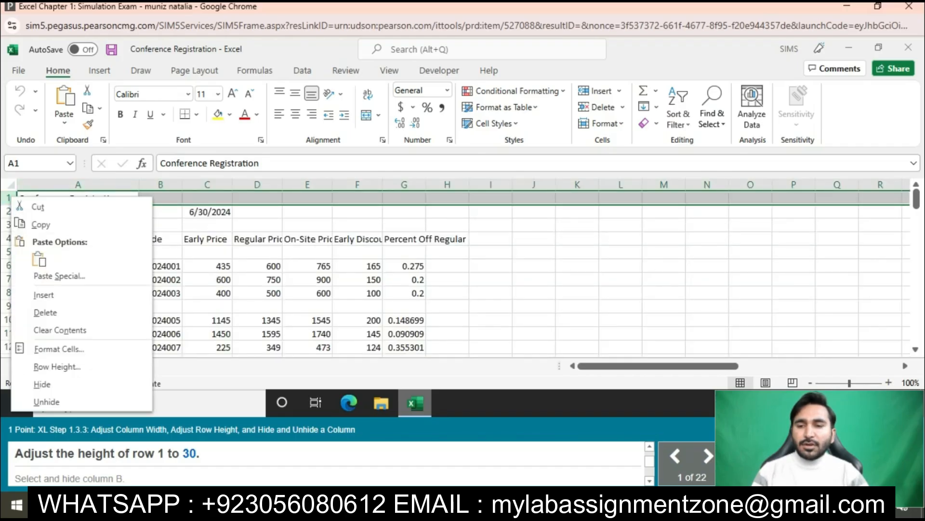
click(43, 366)
text(30)
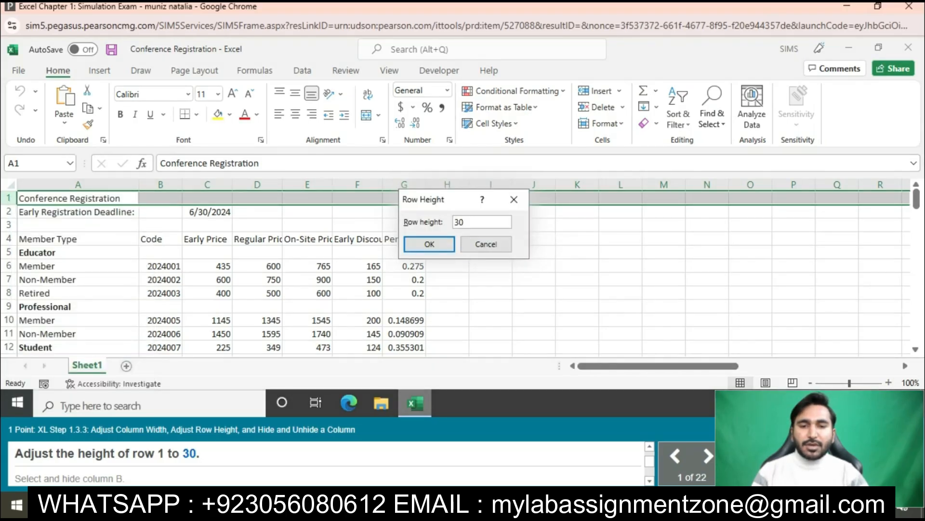
key(Return)
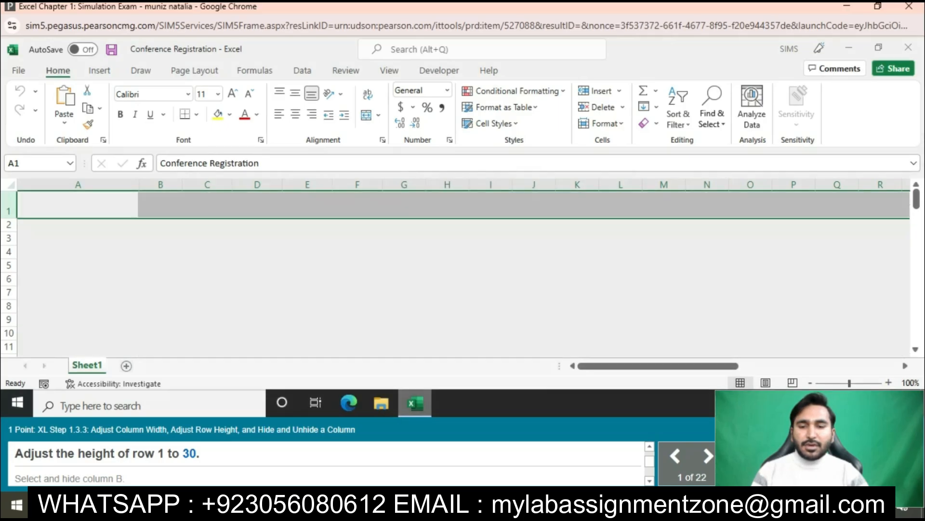
- Hide the Code column (B) and the Early Discount column (F) in the worksheet
click(161, 185)
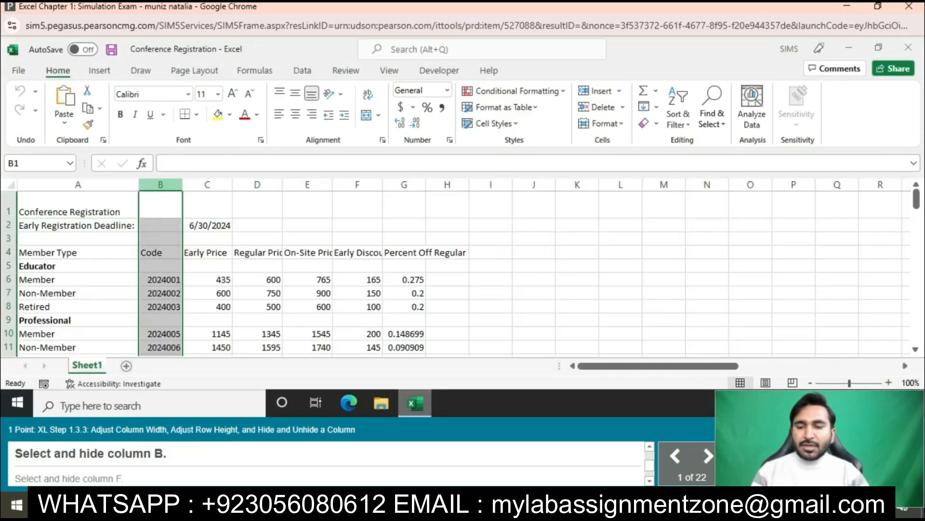
right_click(161, 184)
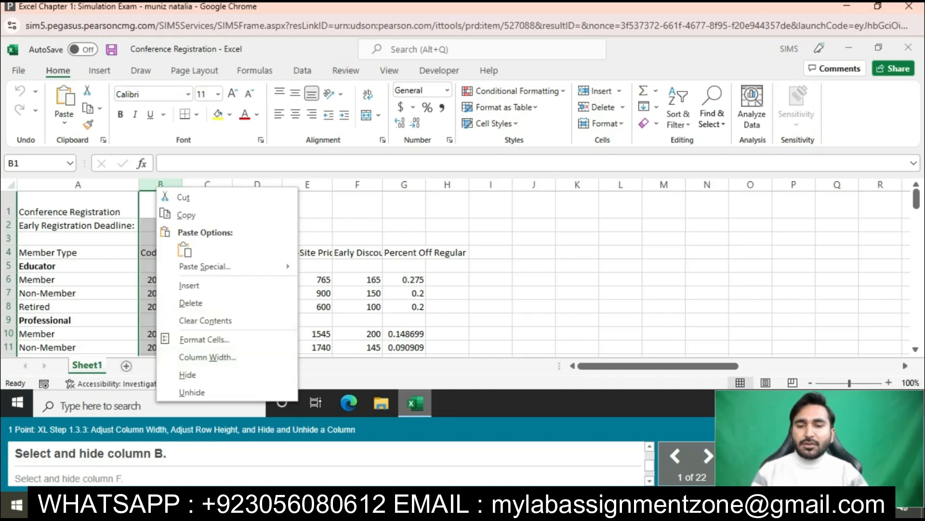
click(188, 375)
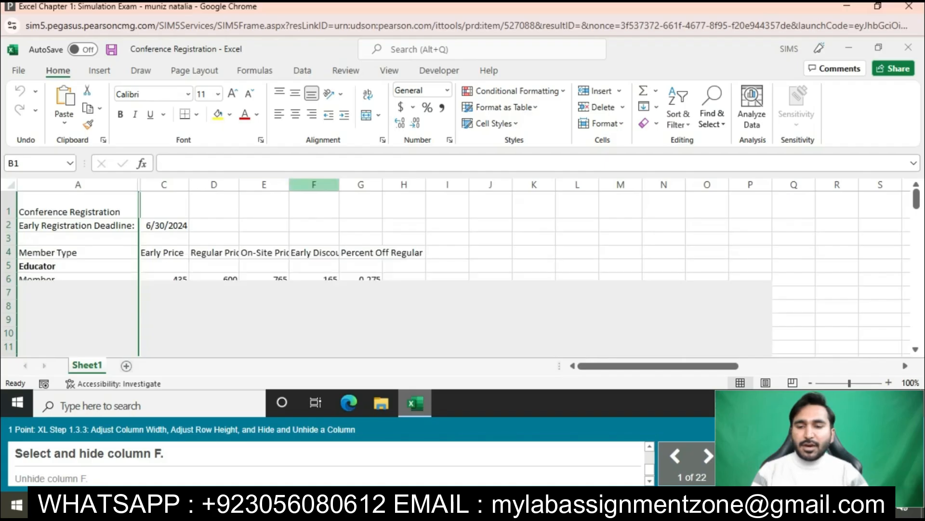
click(314, 185)
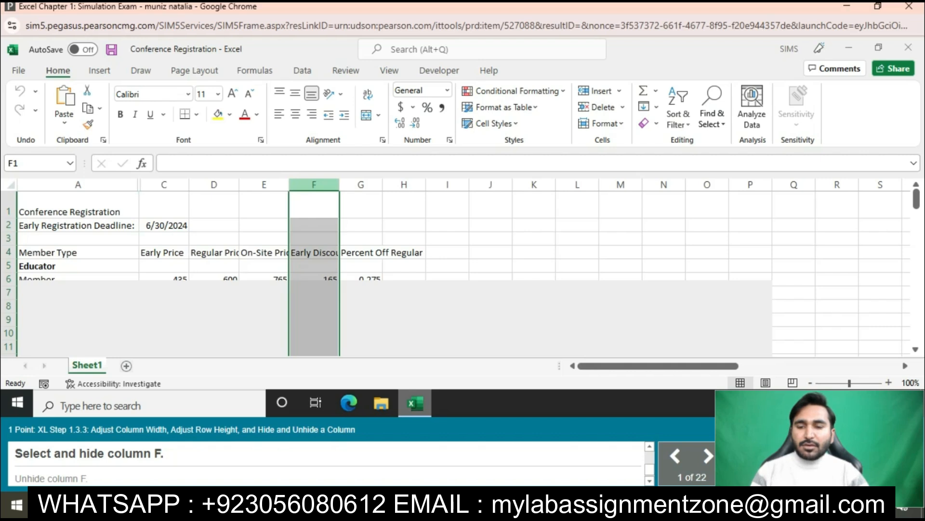
right_click(315, 185)
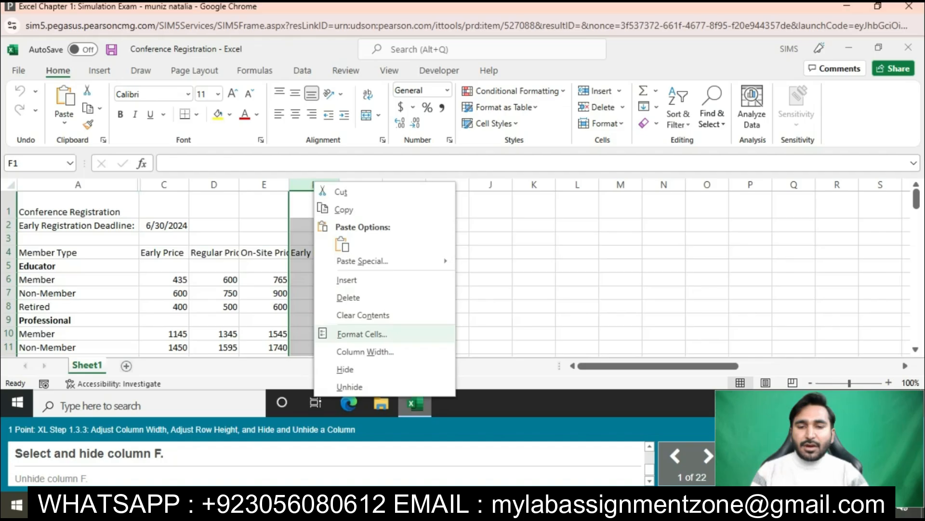
click(345, 369)
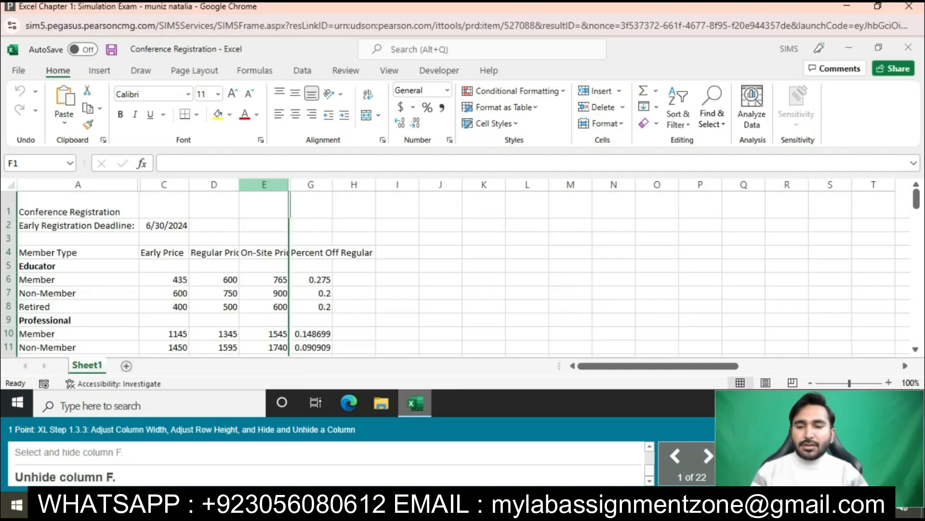
- Unhide column F between columns E and G
drag(265, 185, 311, 184)
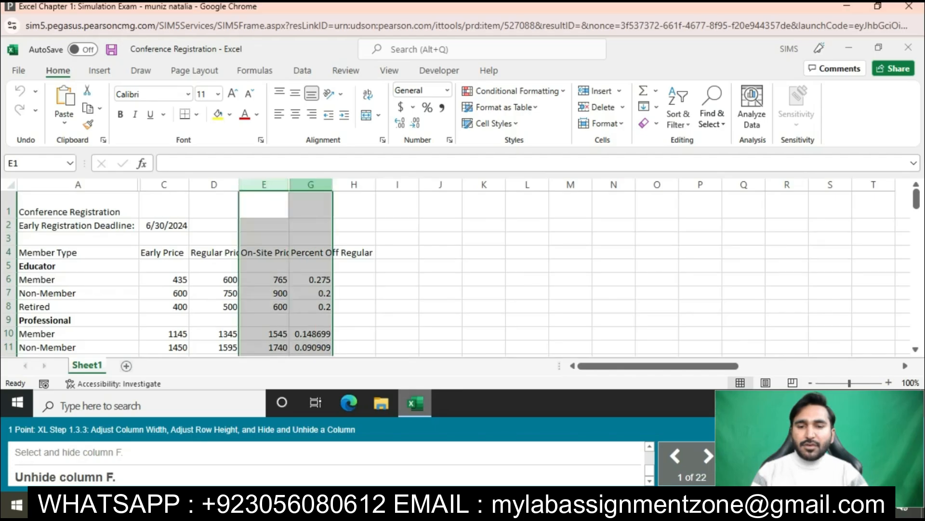
right_click(311, 185)
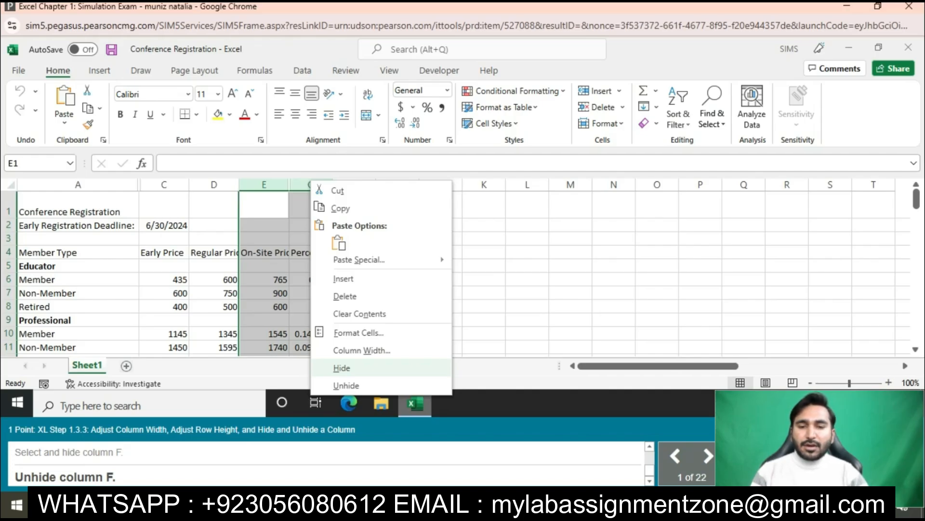
click(346, 385)
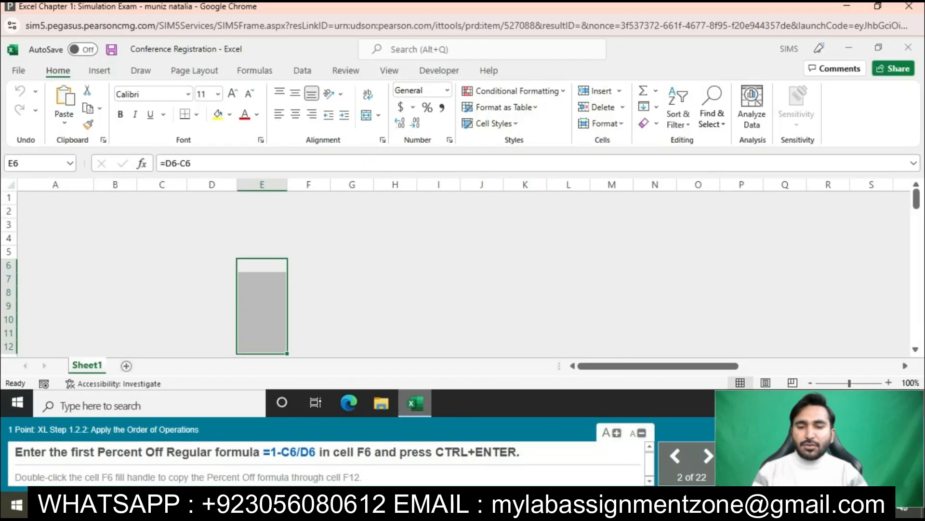
- Enter the Percent Off Regular formula =1-C6/D6 in cell F6 and copy it down through cell F12
drag(263, 451, 316, 451)
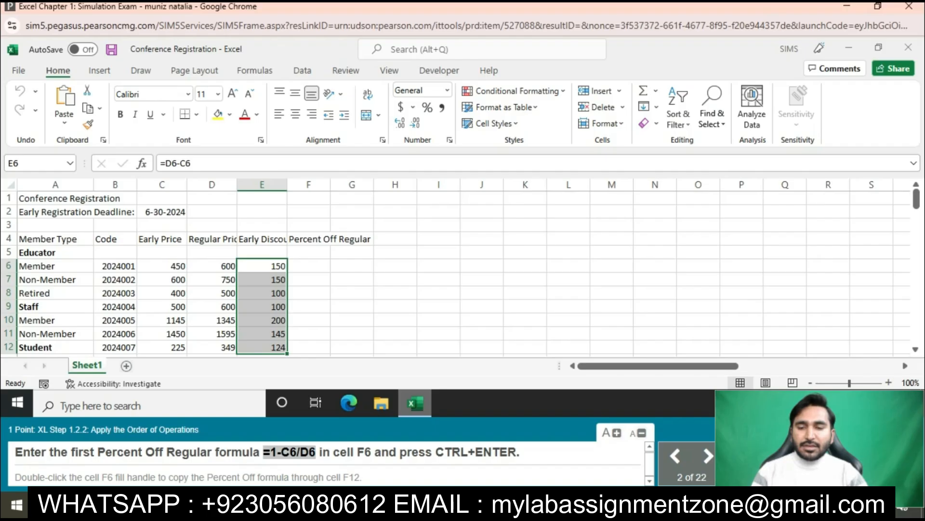
click(308, 266)
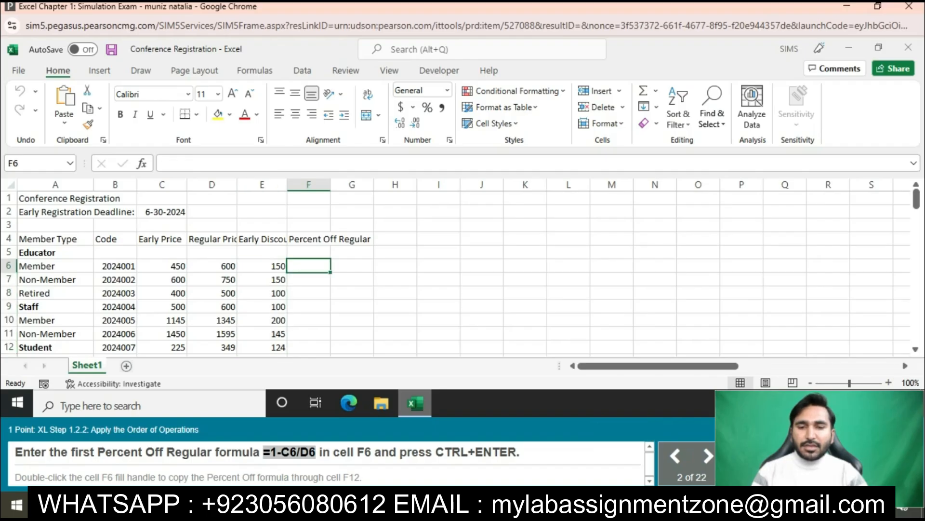
click(241, 163)
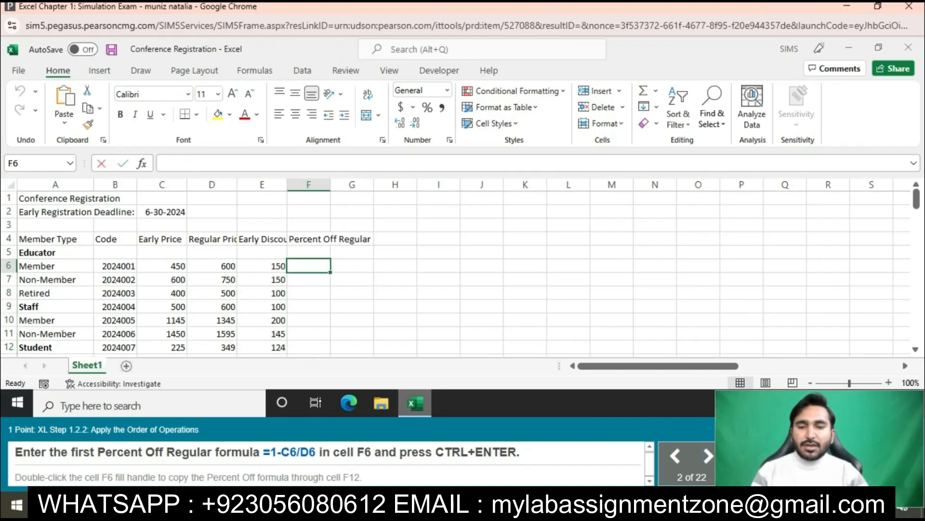
text(=1-C6/D6)
key(Return)
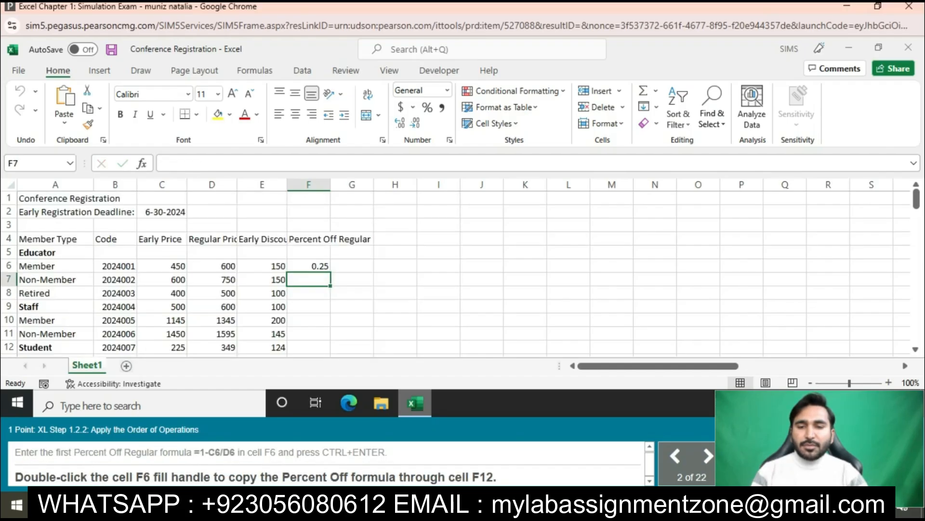
click(309, 266)
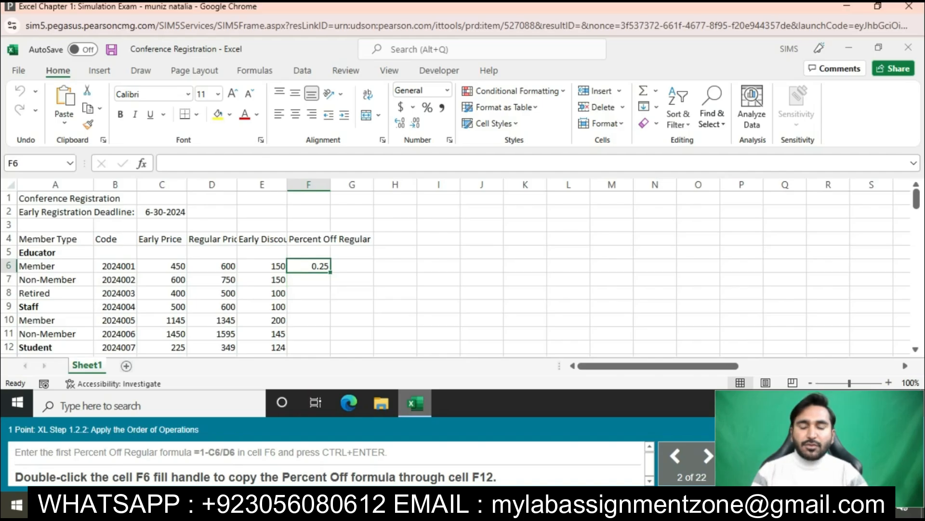
drag(330, 272, 331, 350)
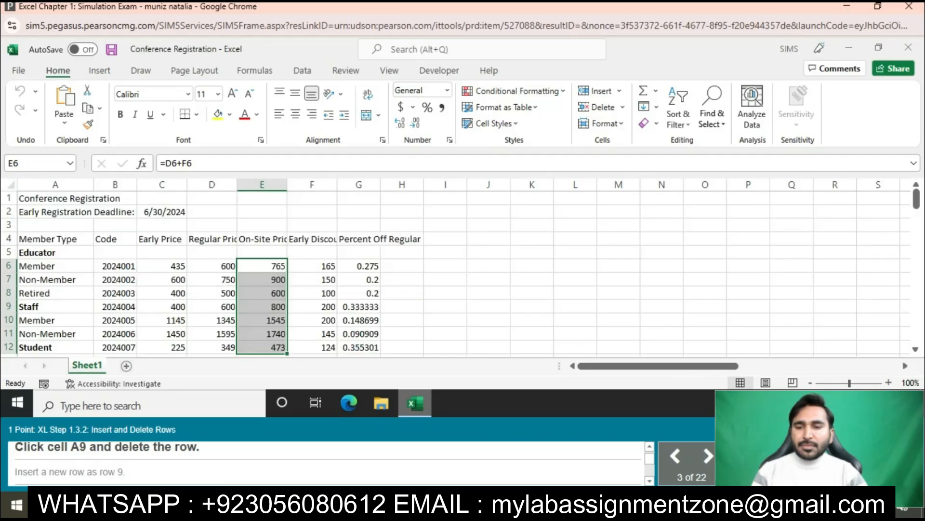
- Delete the Staff row (row 9) and insert a new blank row as row 9
click(56, 307)
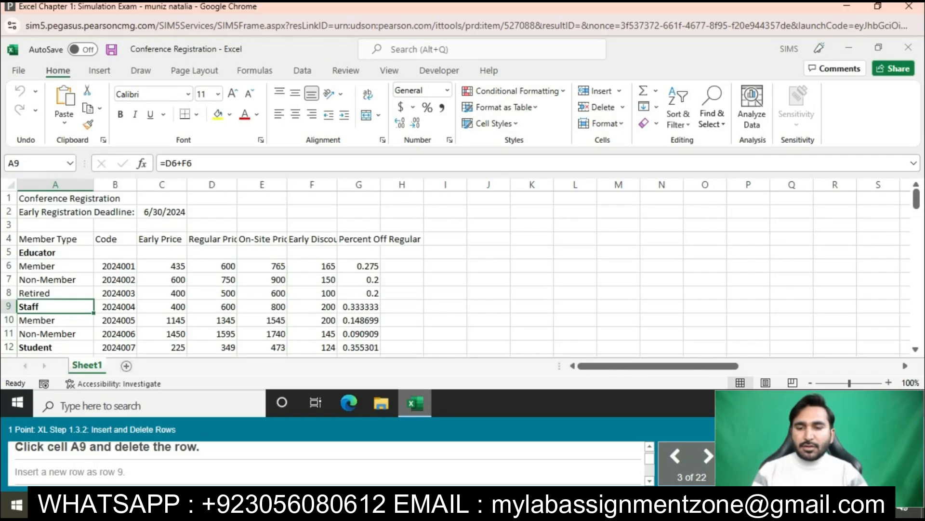
click(8, 307)
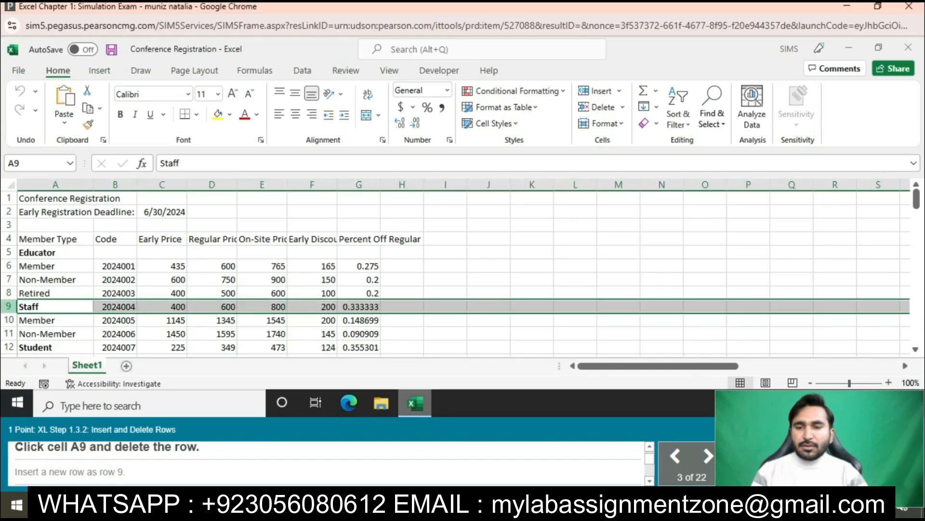
right_click(8, 306)
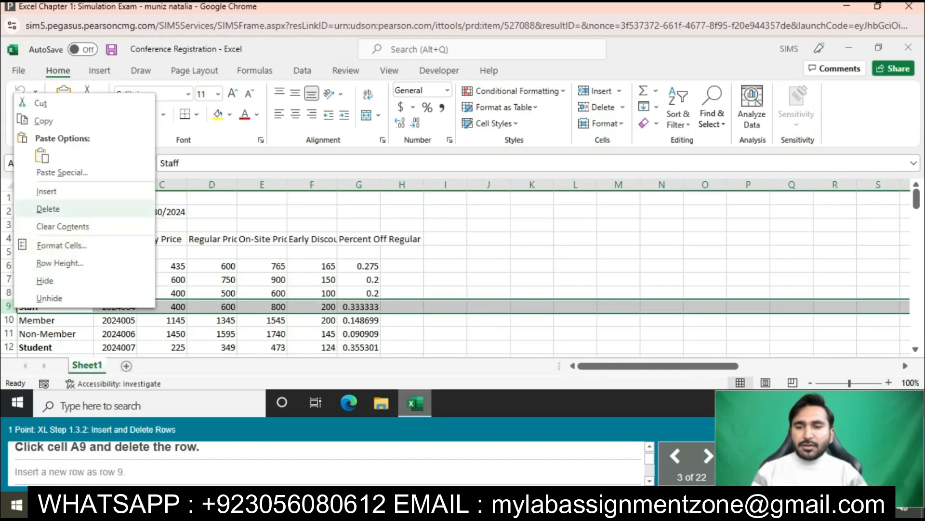
click(48, 209)
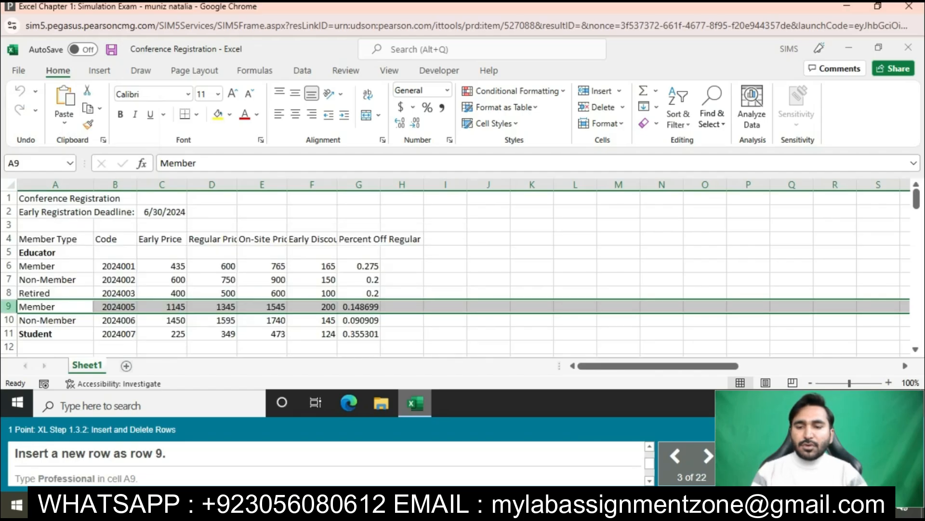
right_click(8, 307)
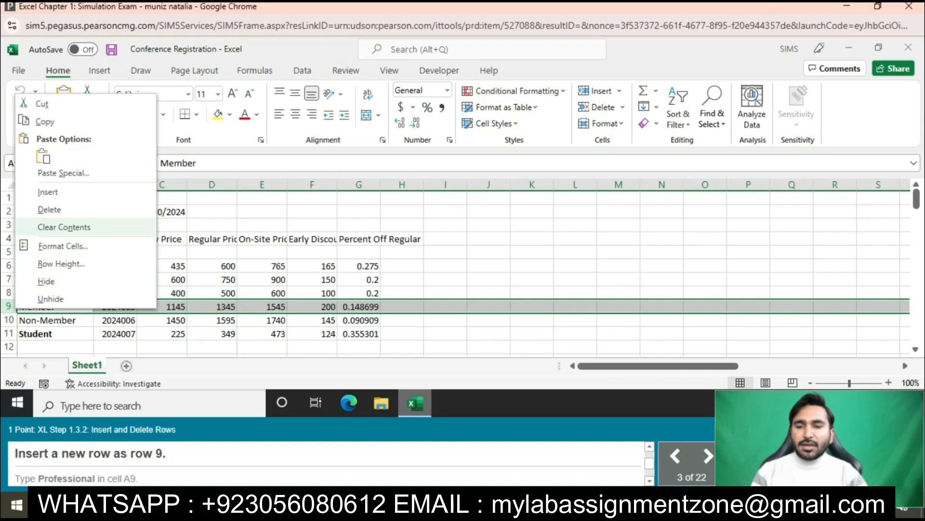
click(48, 191)
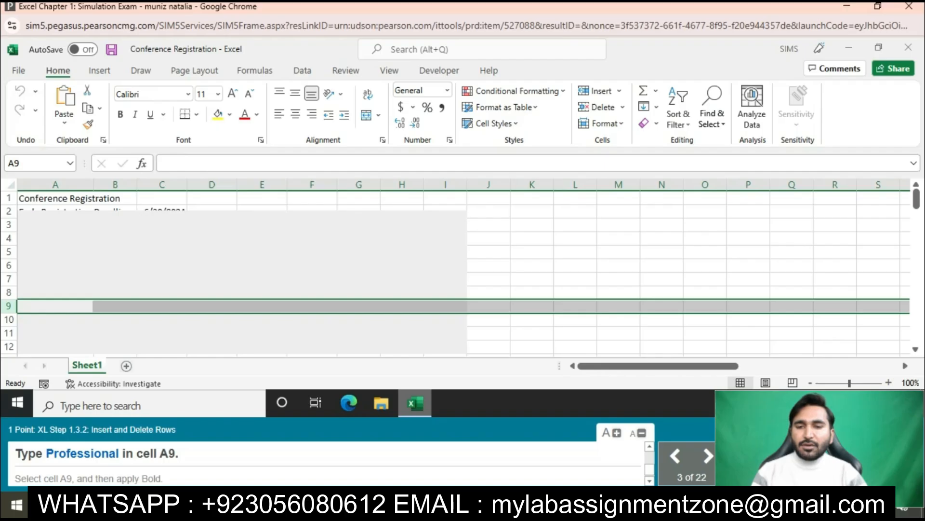
- Try to paste the word Professional from the task instructions into cell A9
drag(47, 454, 121, 453)
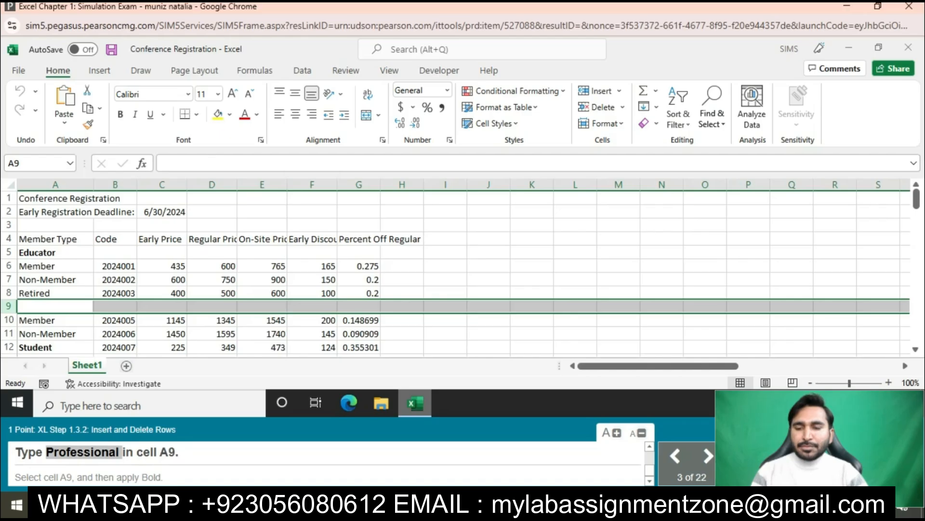
click(55, 306)
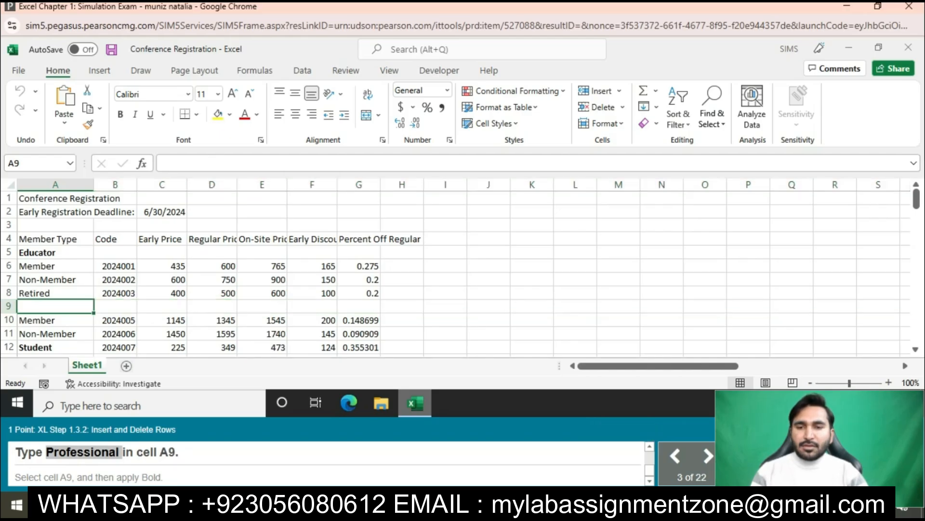
key(ctrl+v)
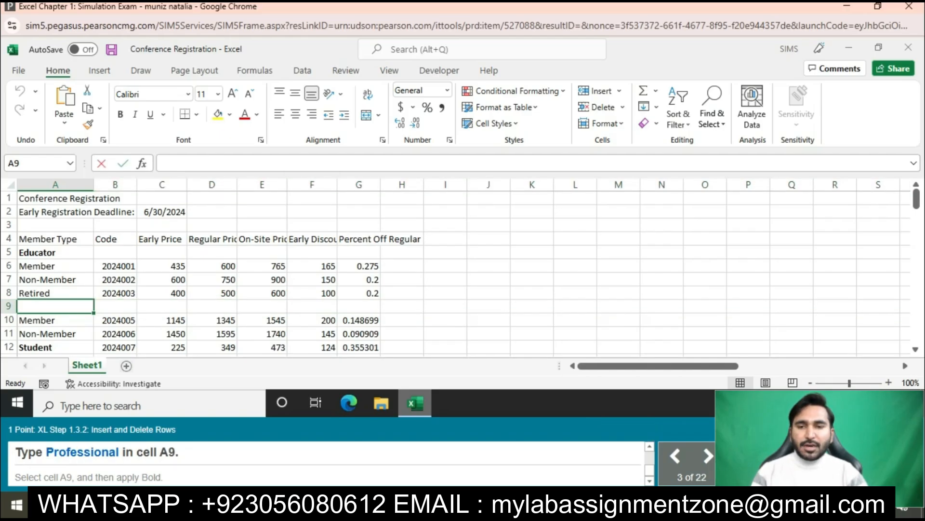
key(Return)
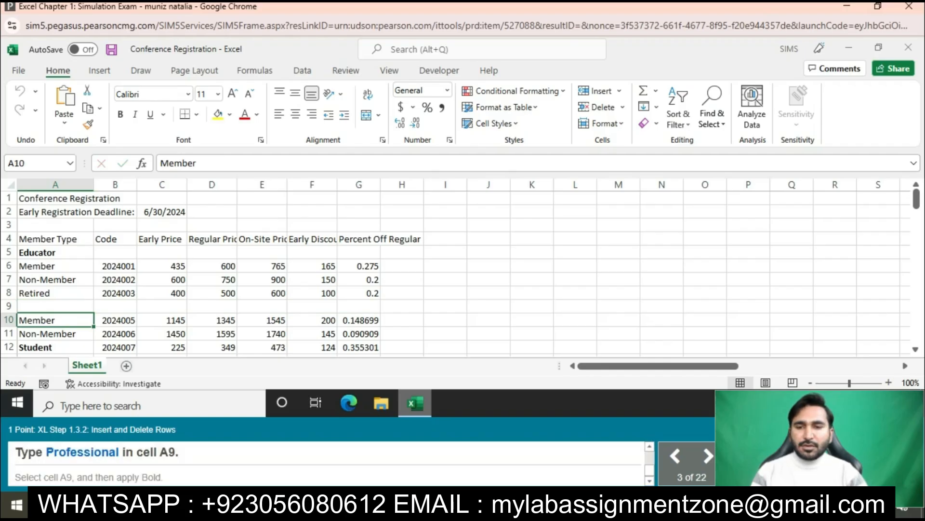
- Enter the label Professional in cell A9 of the newly inserted row
click(56, 307)
click(166, 163)
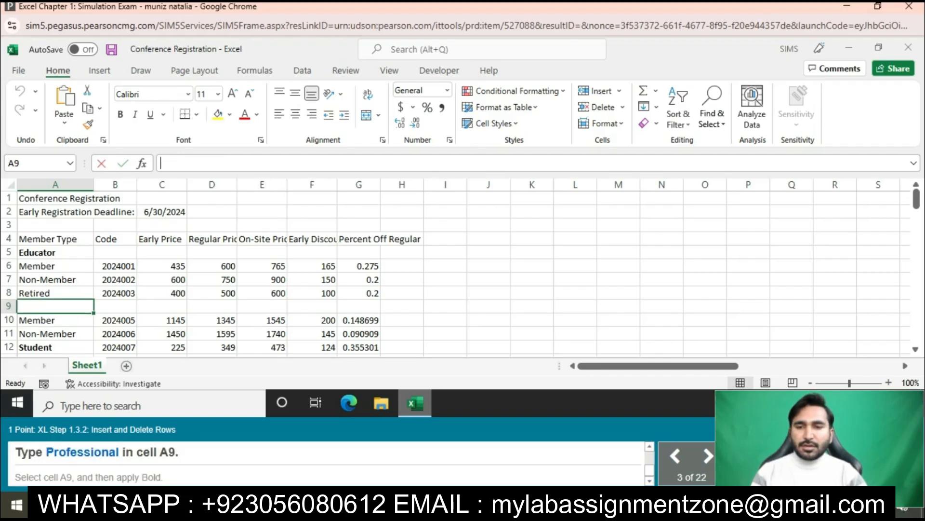
text(Professional)
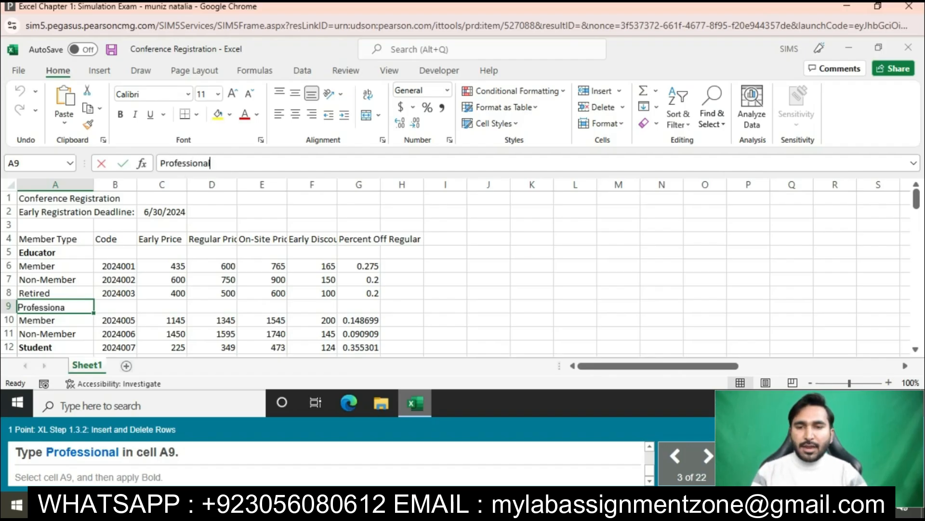
key(Return)
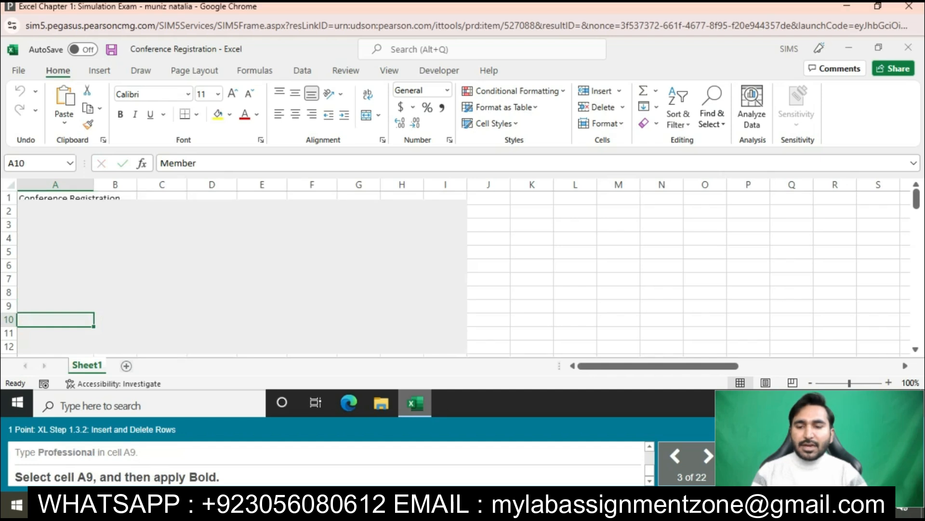
- Apply bold formatting to the Professional label in cell A9
click(55, 306)
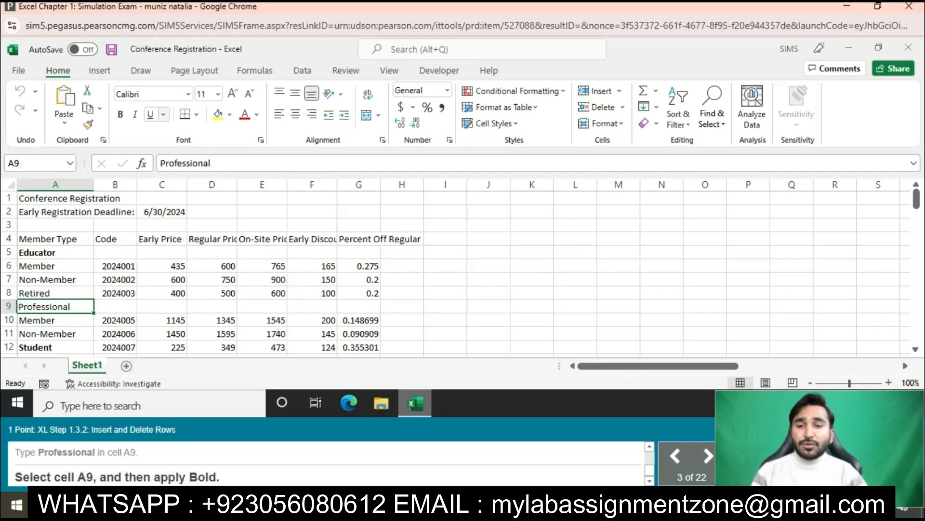
click(120, 114)
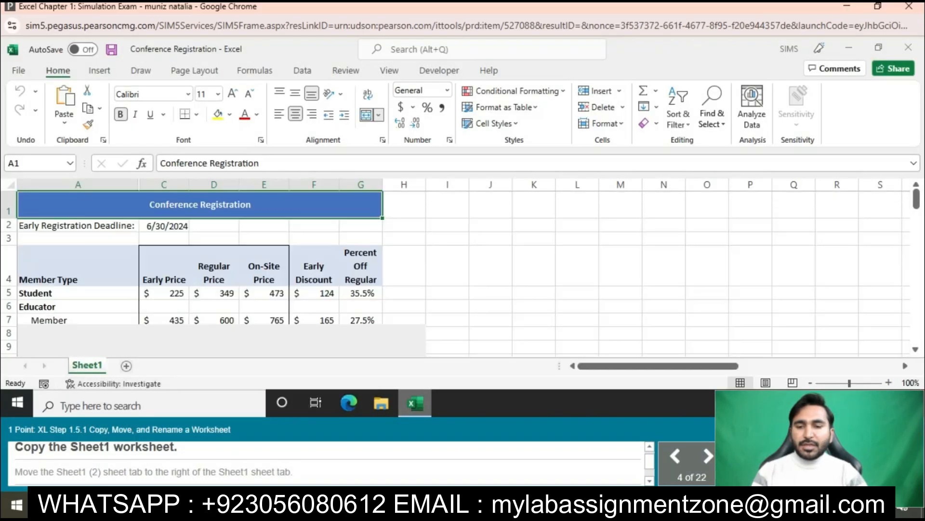
- Create a copy of the Sheet1 worksheet within the same workbook and move the copy after Sheet1
right_click(89, 365)
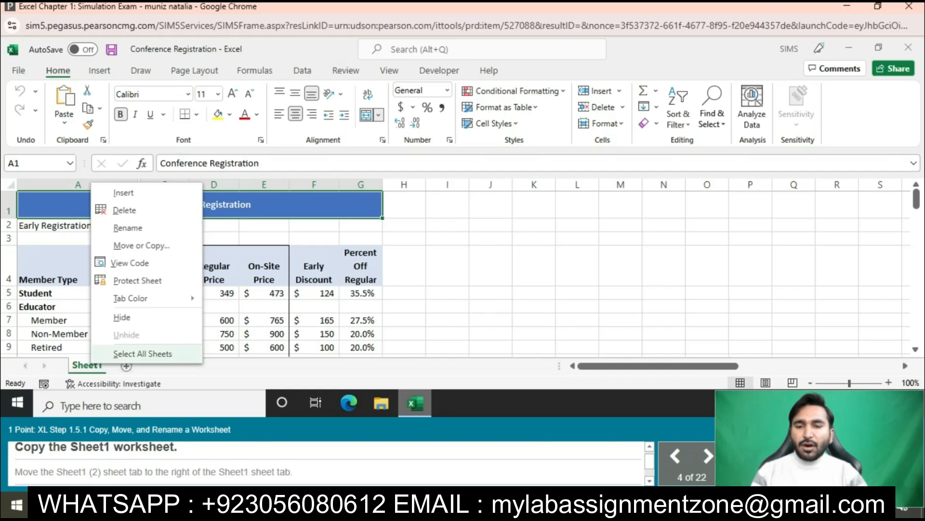
click(141, 246)
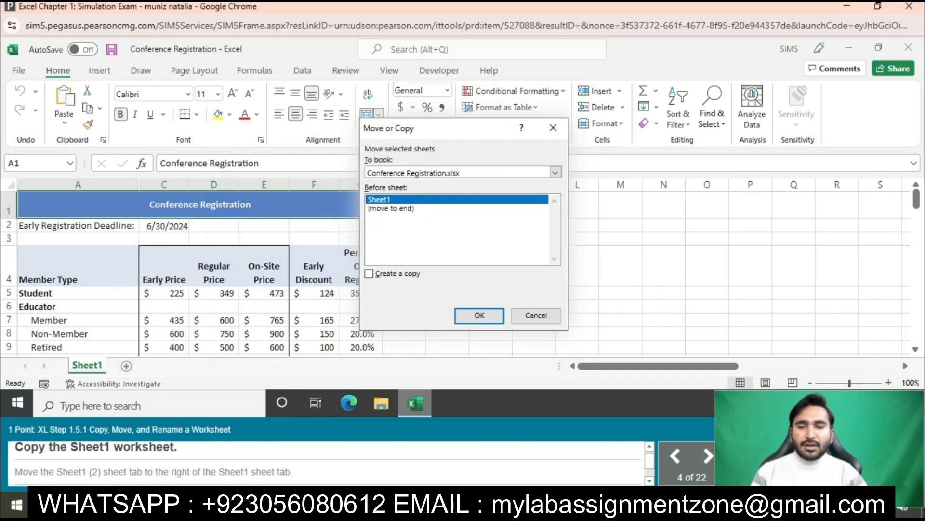
click(369, 273)
click(480, 315)
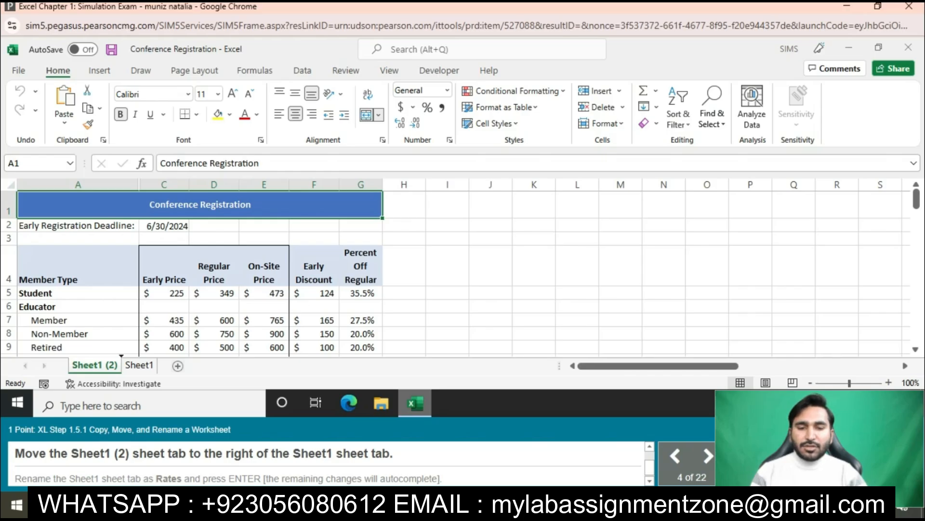
drag(94, 365, 155, 366)
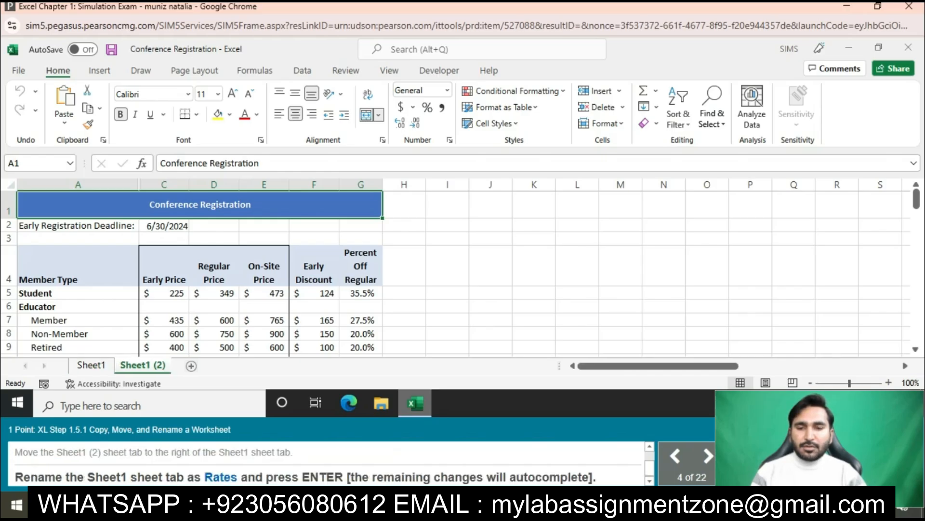
- Try to rename the Sheet1 worksheet as Rates
right_click(90, 365)
right_click(158, 367)
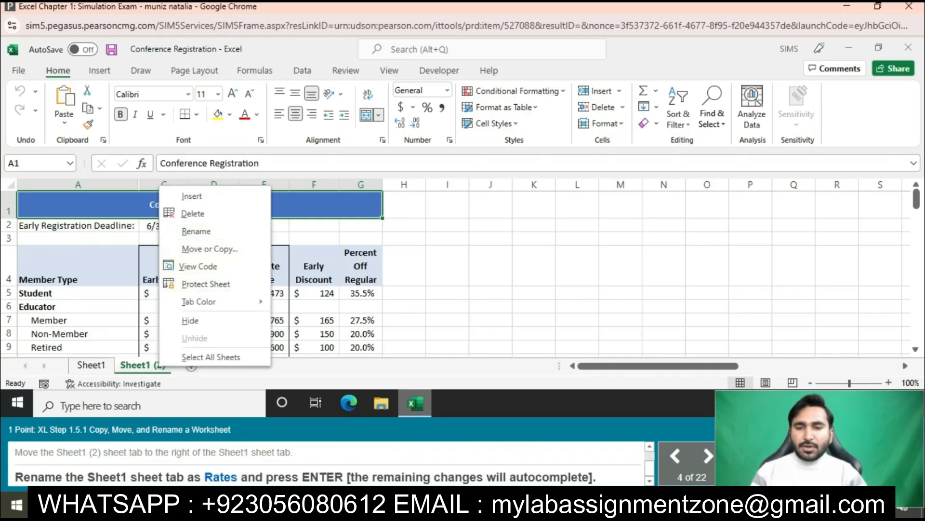
click(92, 365)
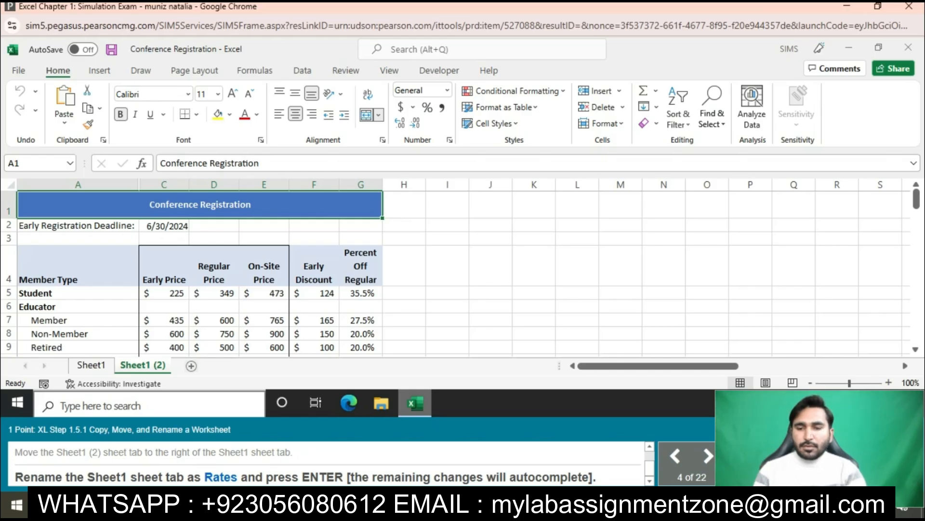
click(91, 365)
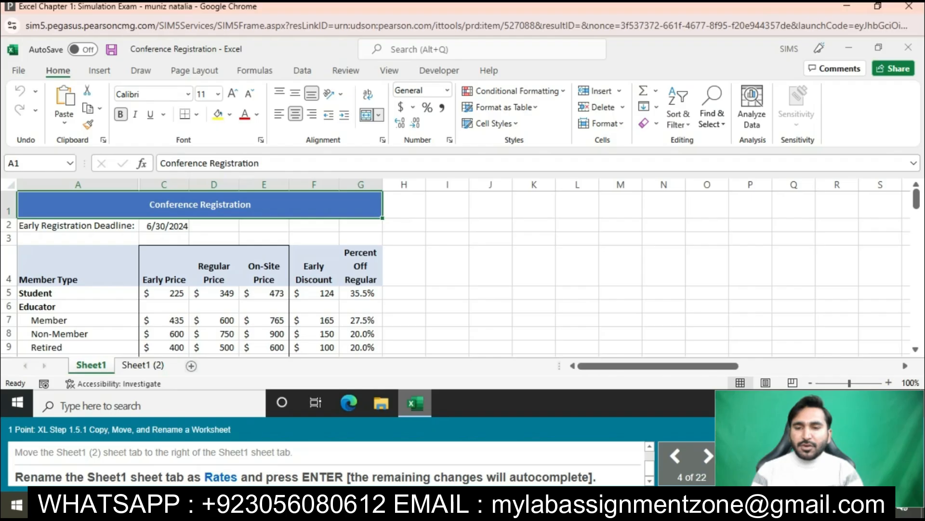
right_click(159, 365)
right_click(94, 365)
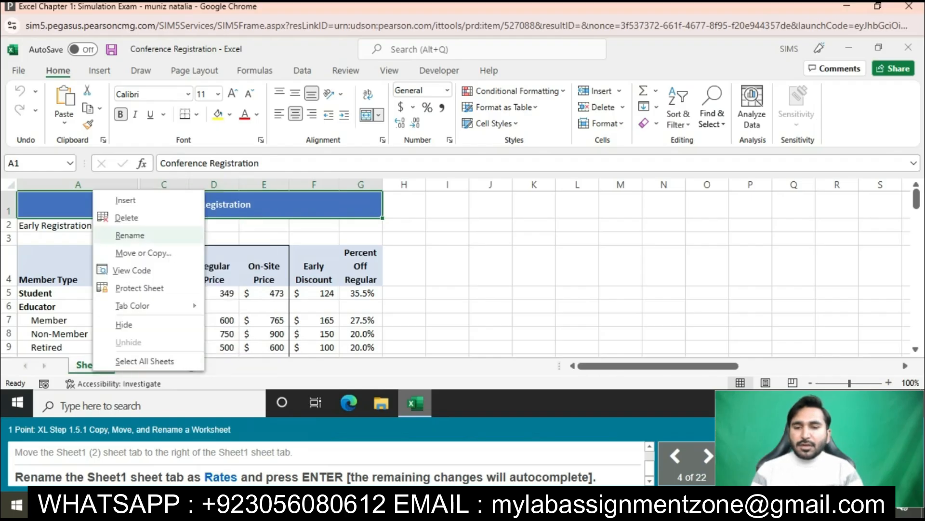
click(130, 235)
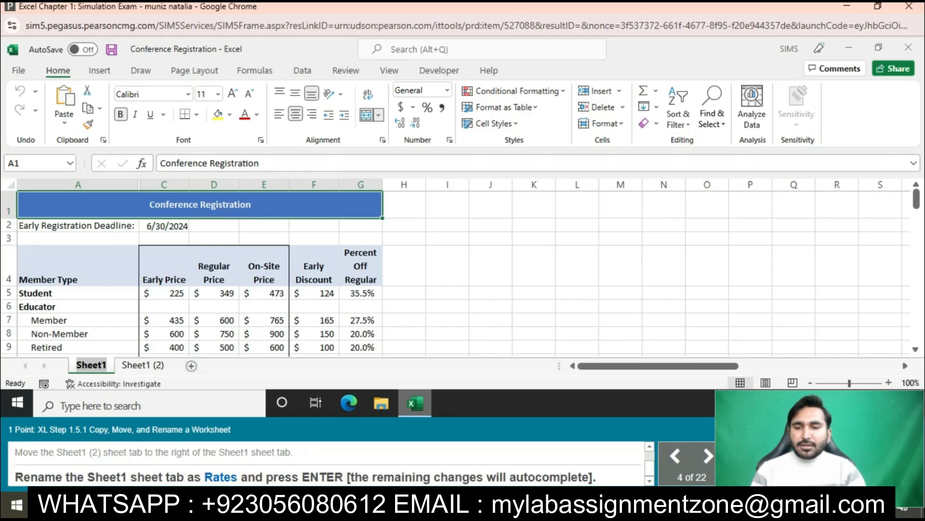
text(R=)
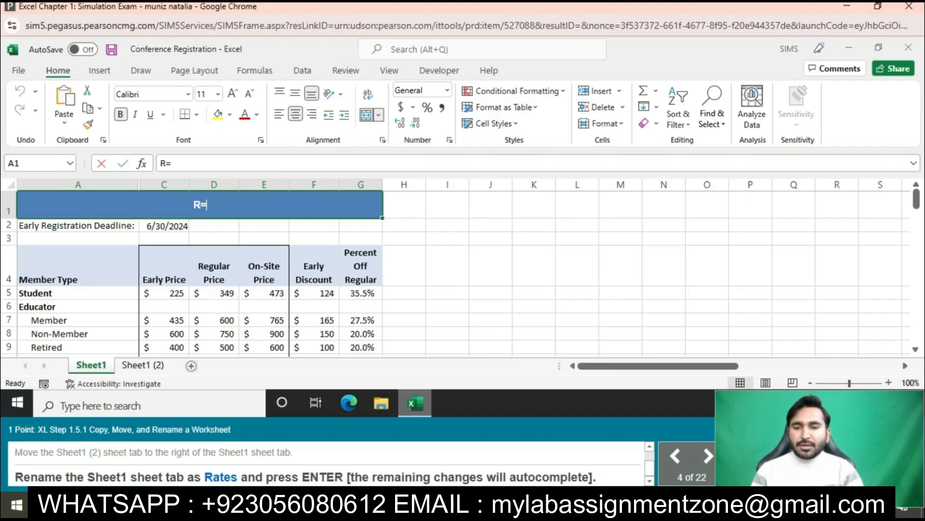
key(BackSpace)
click(87, 334)
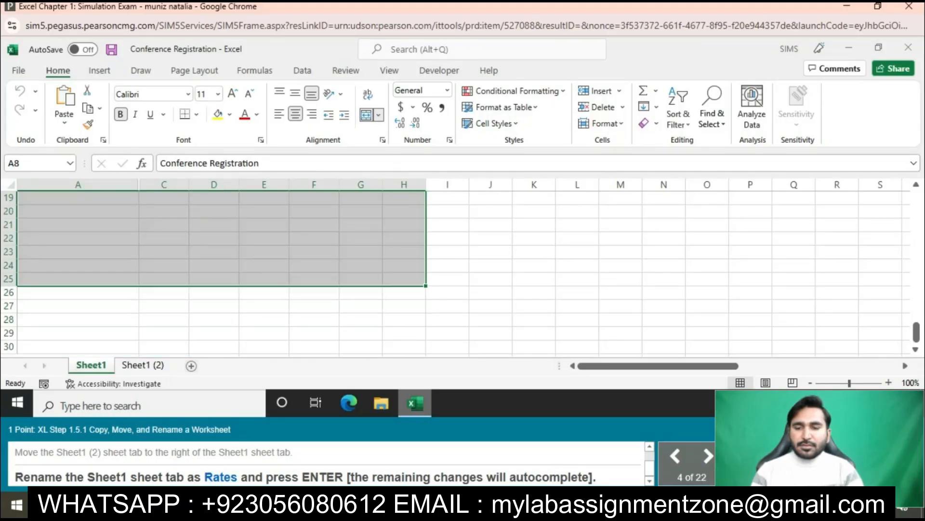
click(404, 279)
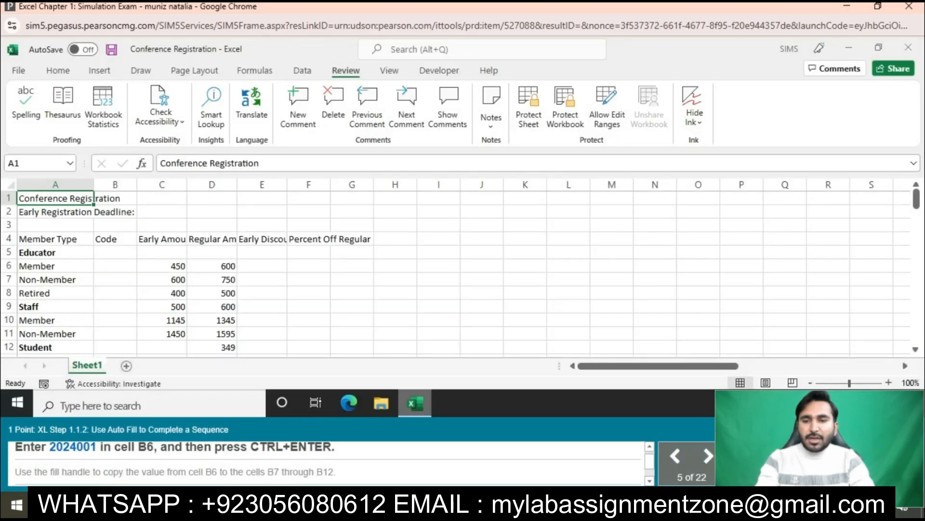
- Enter the code 2024001 in cell B6 for the Educator Member row
click(115, 253)
click(115, 265)
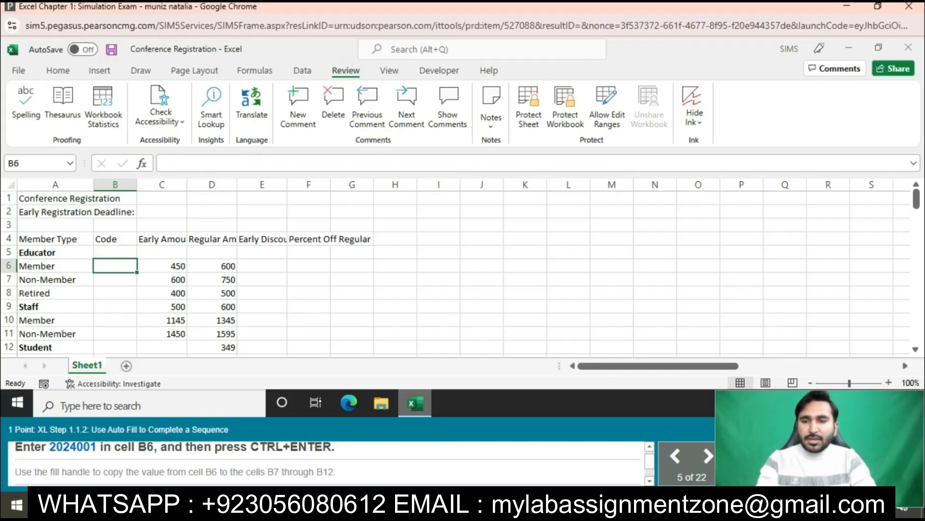
text(2024001)
key(Return)
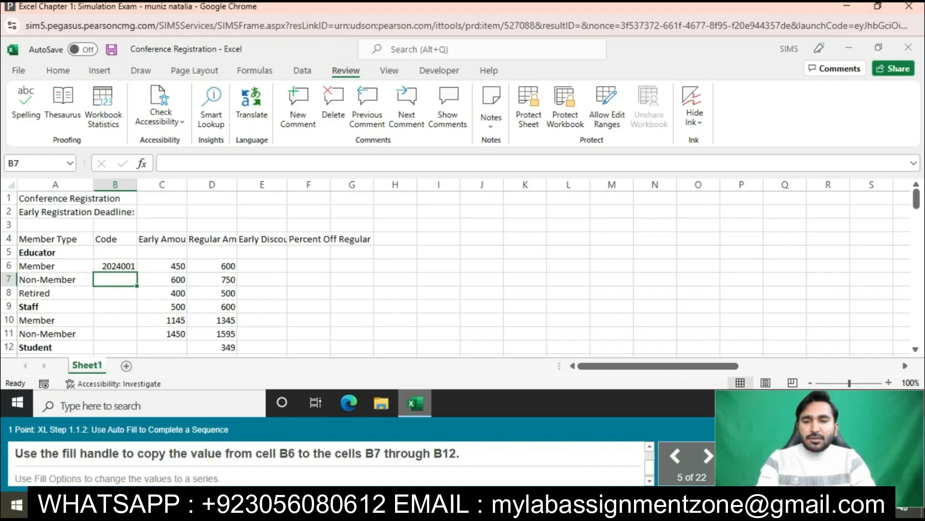
- Fill the code from cell B6 down through B12 and change the filled values to a series
click(116, 266)
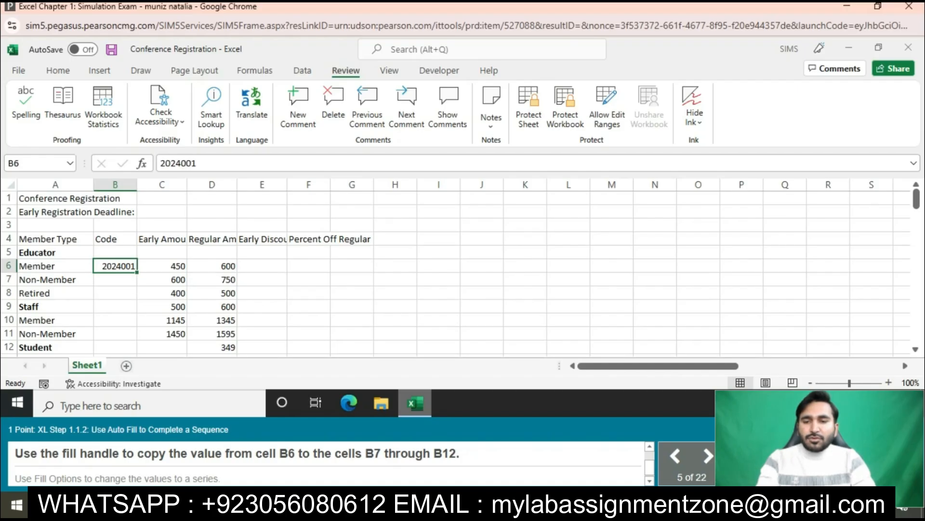
drag(137, 273, 137, 351)
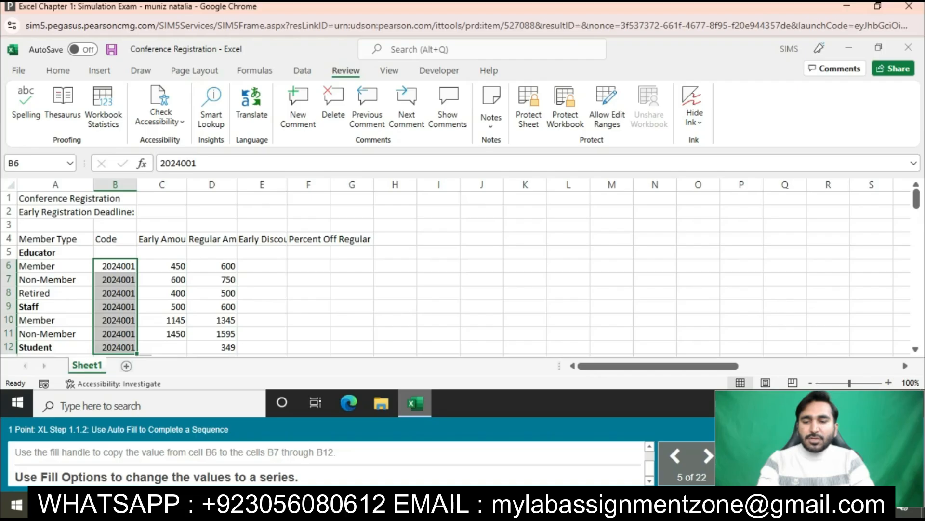
click(147, 355)
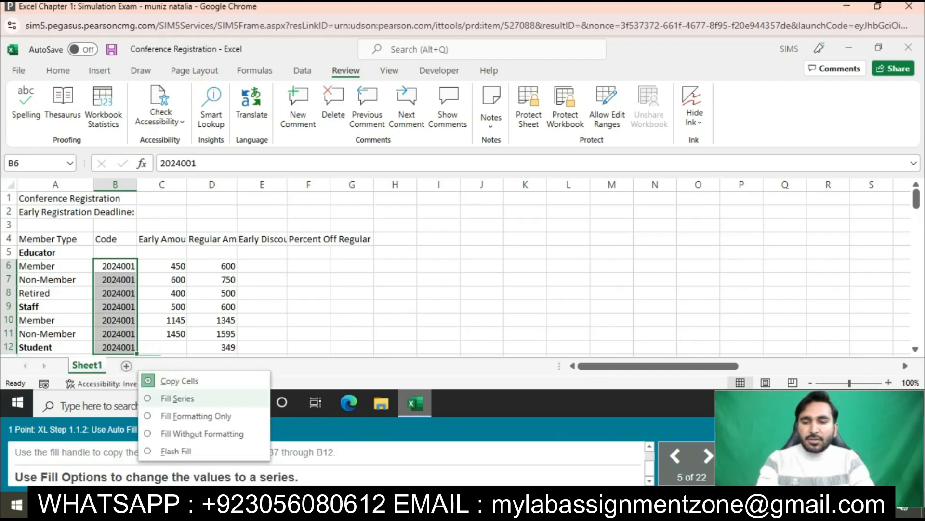
click(177, 398)
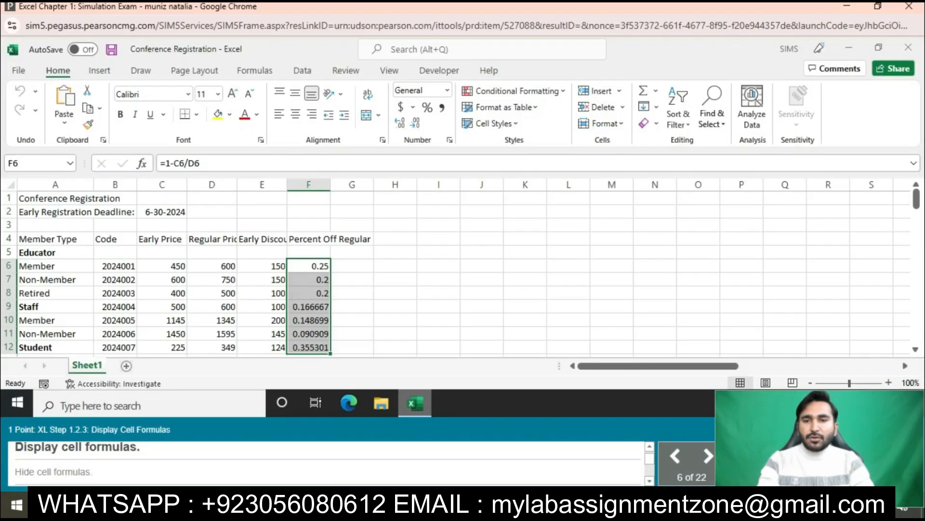
- Display the worksheet's cell formulas and hide them again
click(254, 71)
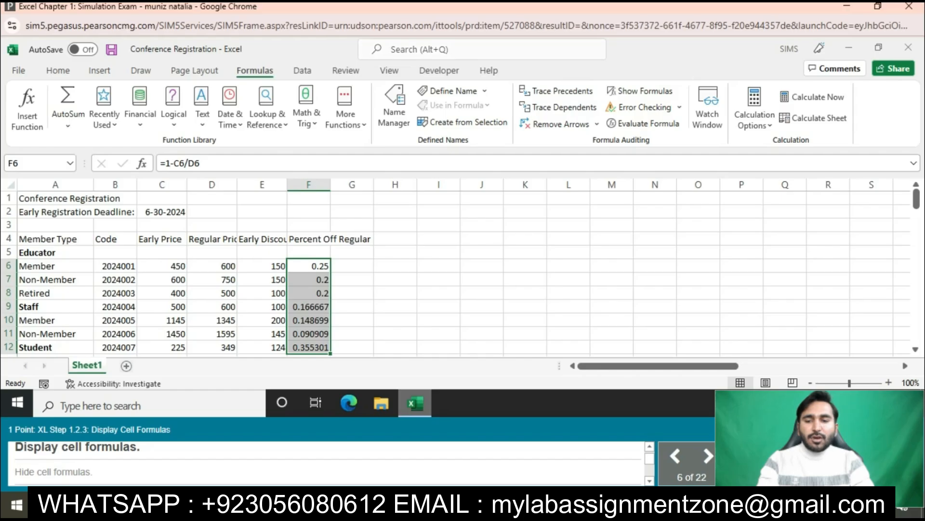
click(640, 92)
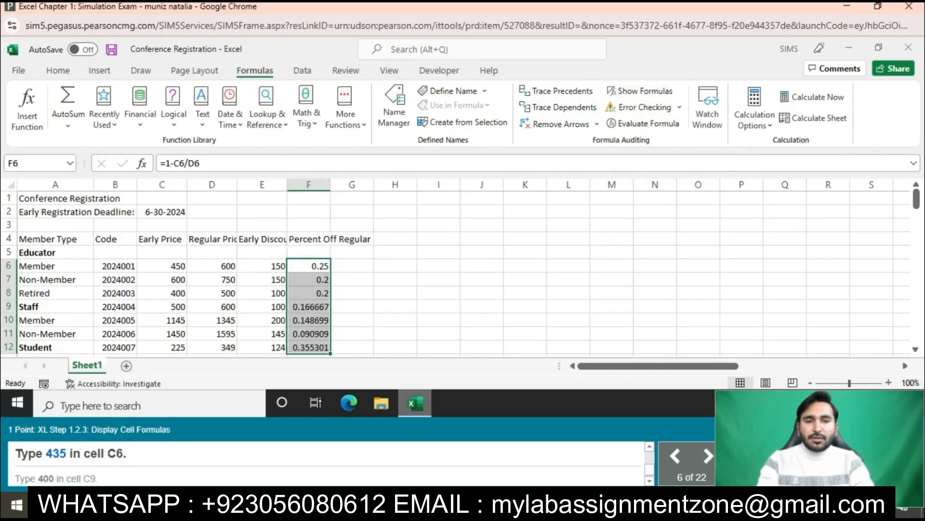
- Set the Educator Member Early Price in cell C6 to 435
click(162, 266)
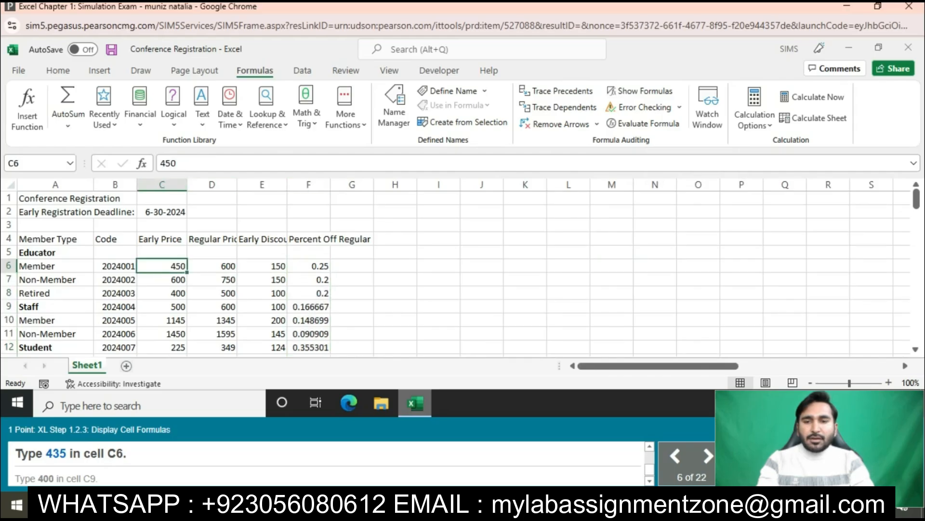
click(176, 163)
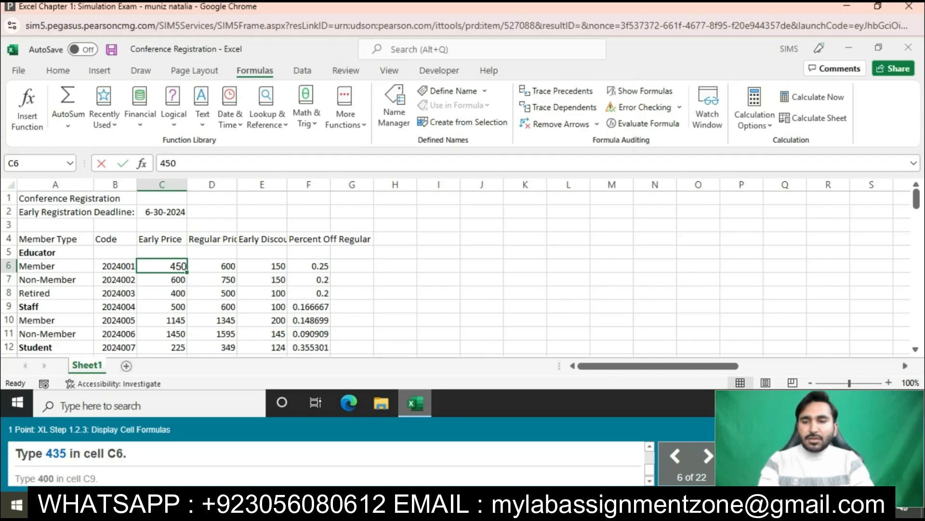
key(BackSpace)
key(BackSpace)
text(50)
key(Return)
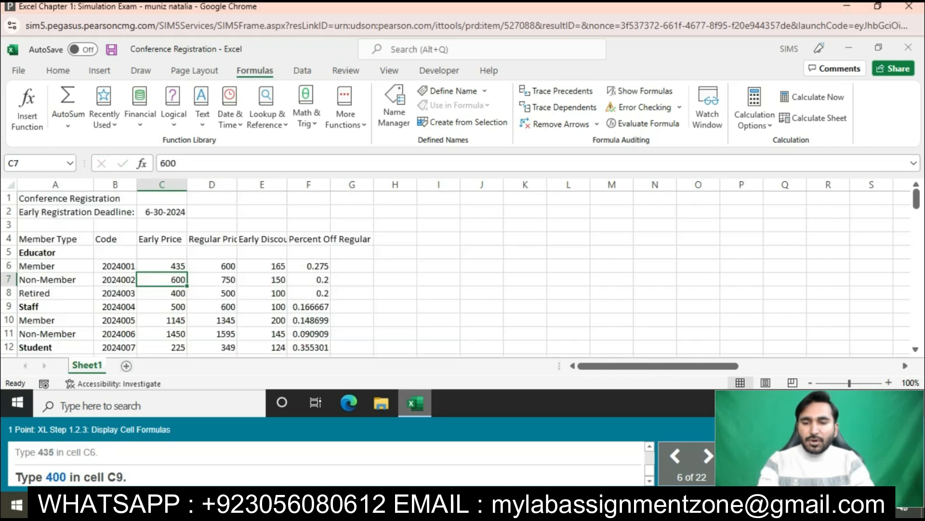
- Set the Staff Early Price in cell C9 to 400
click(162, 307)
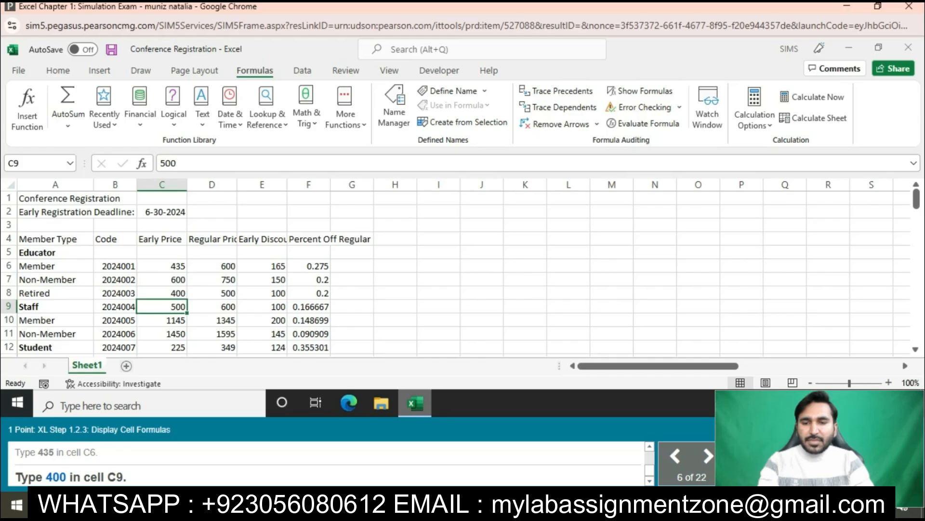
text(400)
key(Return)
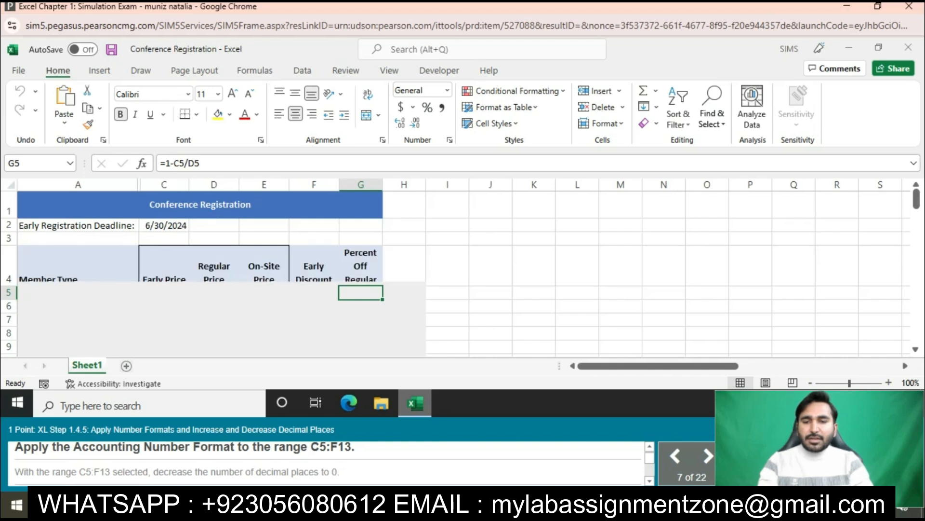
- Apply the Accounting Number Format to the range C5:F13 and decrease its decimal places to 0
mouse_move(164, 293)
mouse_down()
mouse_move(215, 305)
mouse_move(311, 308)
mouse_move(314, 352)
mouse_move(315, 308)
mouse_up()
click(400, 107)
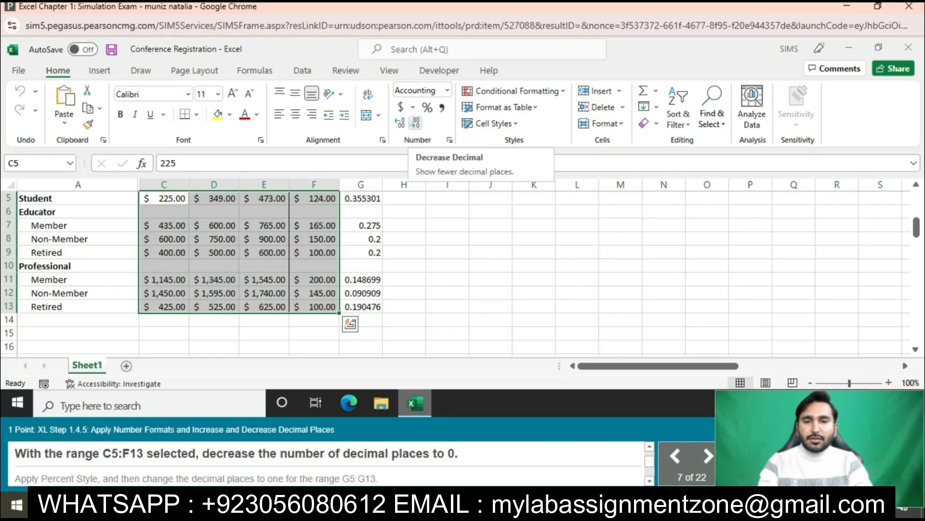
click(415, 123)
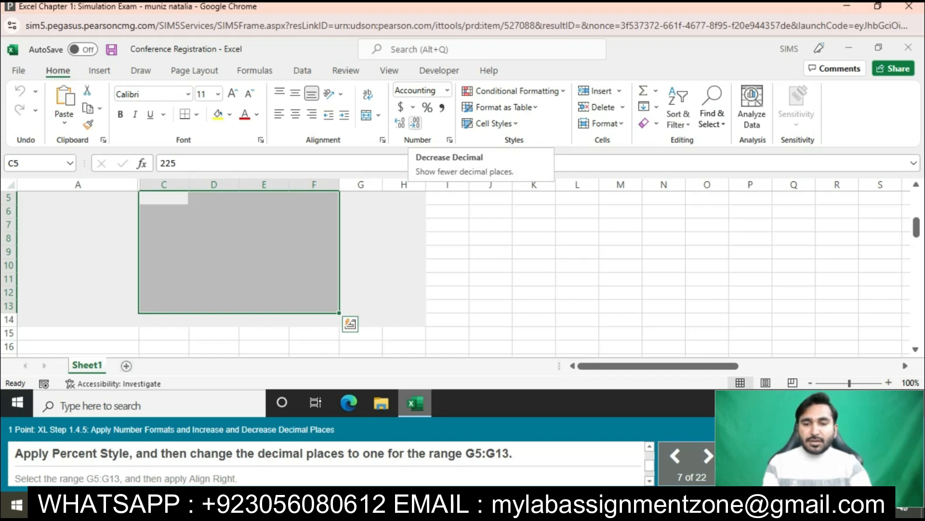
- Apply Percent Style with one decimal place to the Percent Off Regular values in G5:G13
click(264, 279)
scroll(264, 278, up, 3)
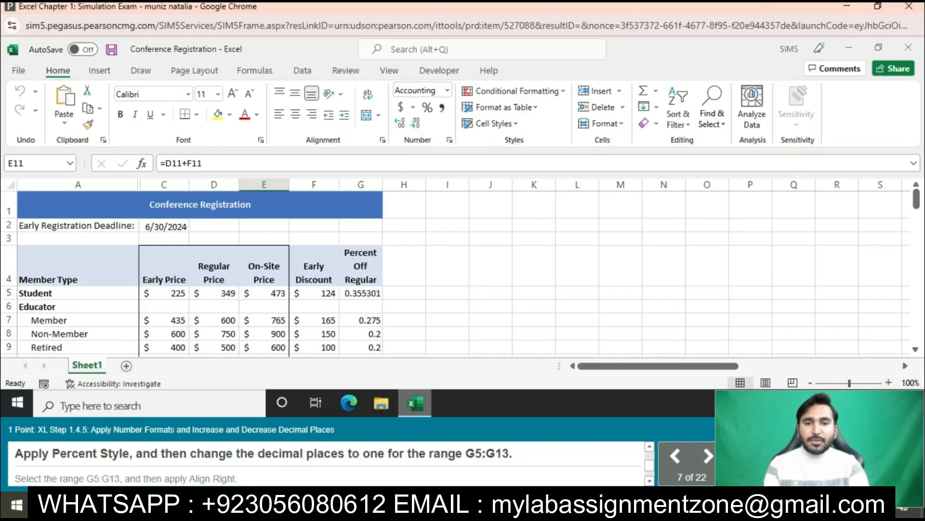
mouse_move(361, 293)
mouse_down()
mouse_move(360, 355)
mouse_move(362, 307)
mouse_up()
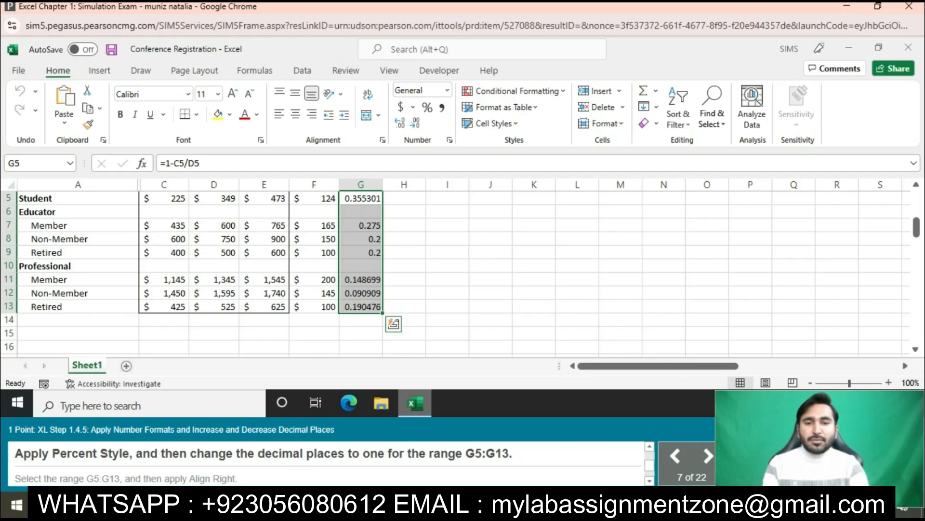
click(427, 107)
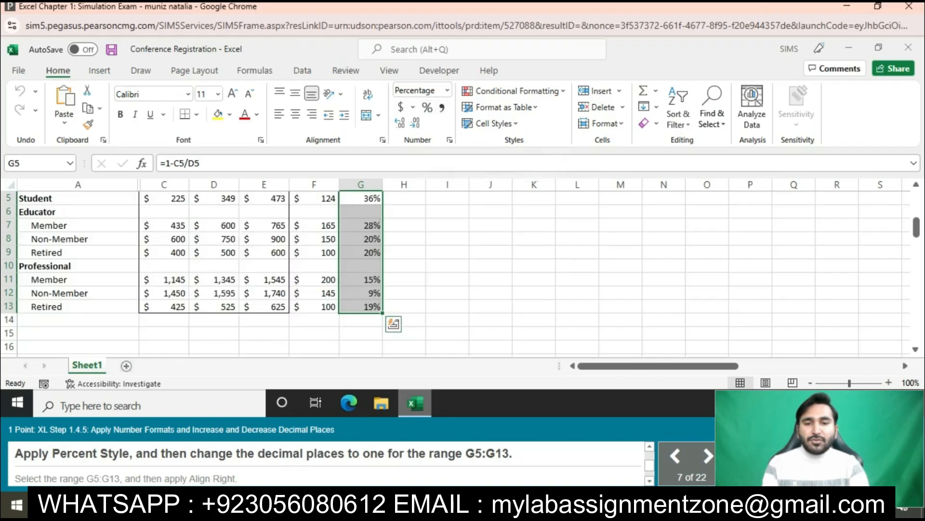
click(400, 123)
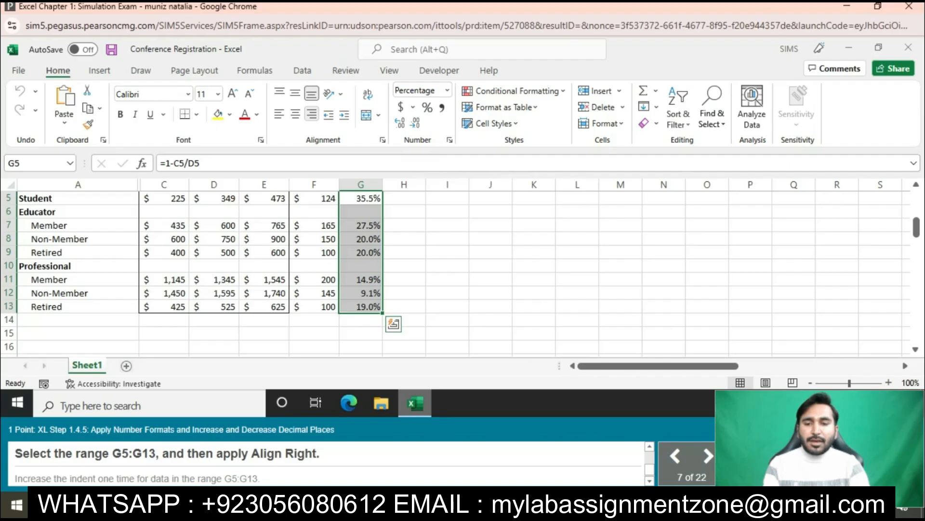
- Align the values in G5:G13 to the right and increase their indent one time
click(312, 113)
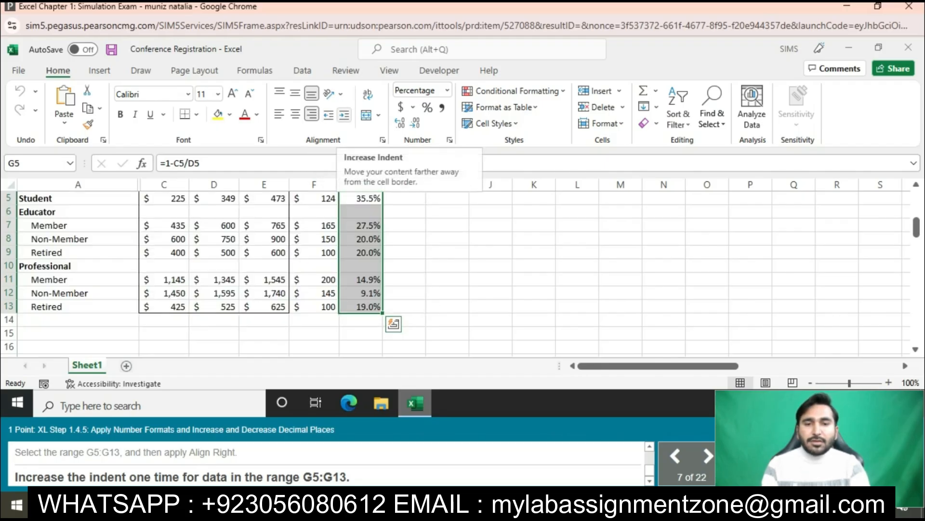
click(344, 114)
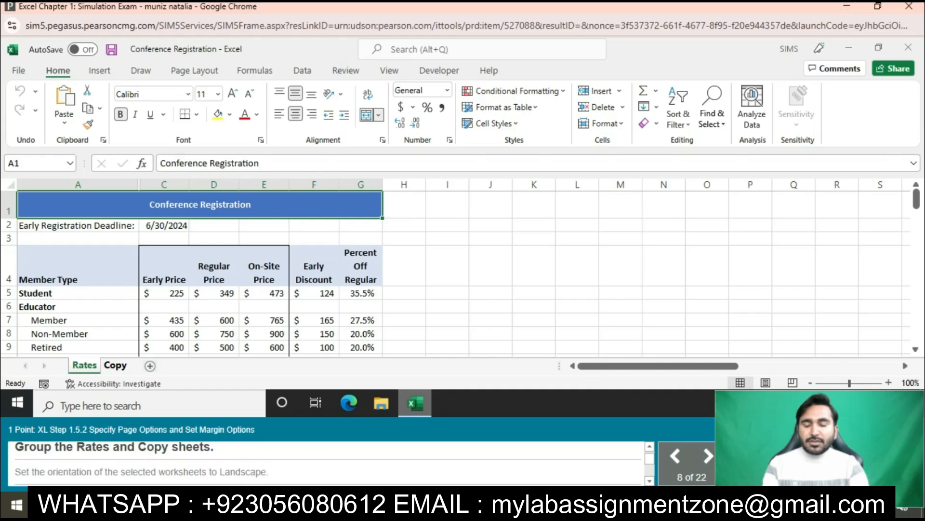
- Group the Rates and Copy sheets and set their page orientation to Landscape
ctrl+click(115, 366)
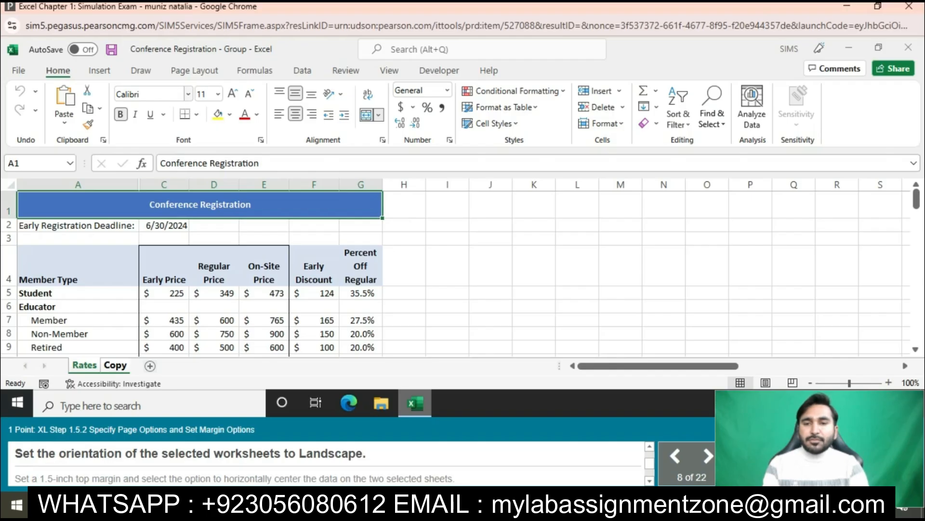
click(194, 71)
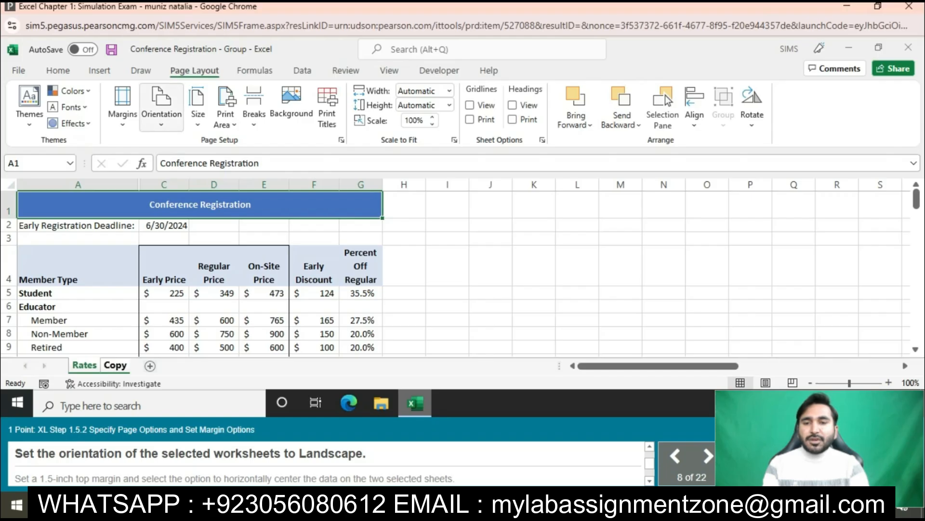
click(162, 106)
click(185, 182)
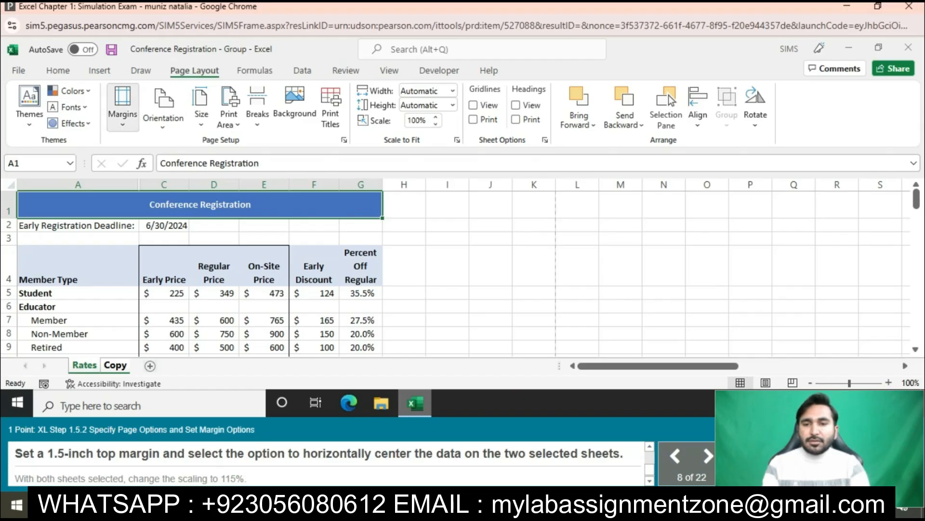
- Set a 1.5-inch top margin and center the data horizontally on the page for the two grouped sheets
click(122, 107)
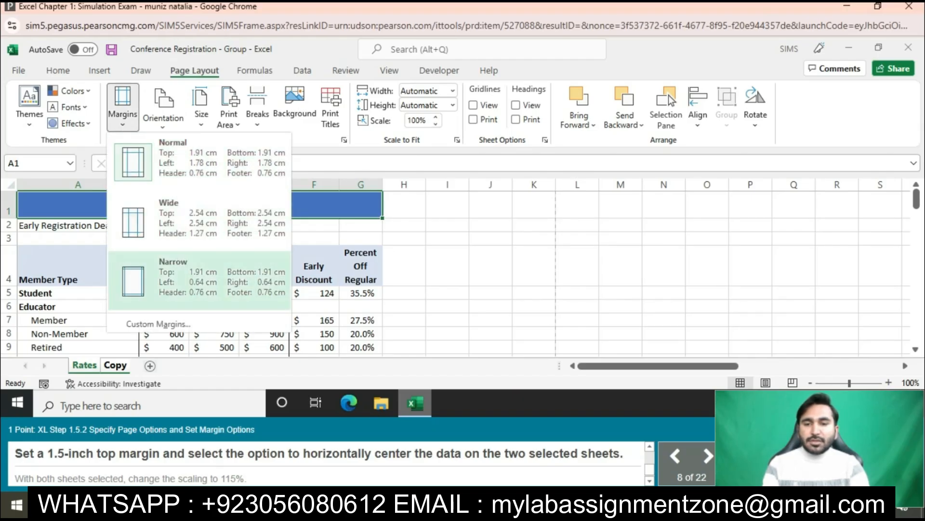
click(158, 324)
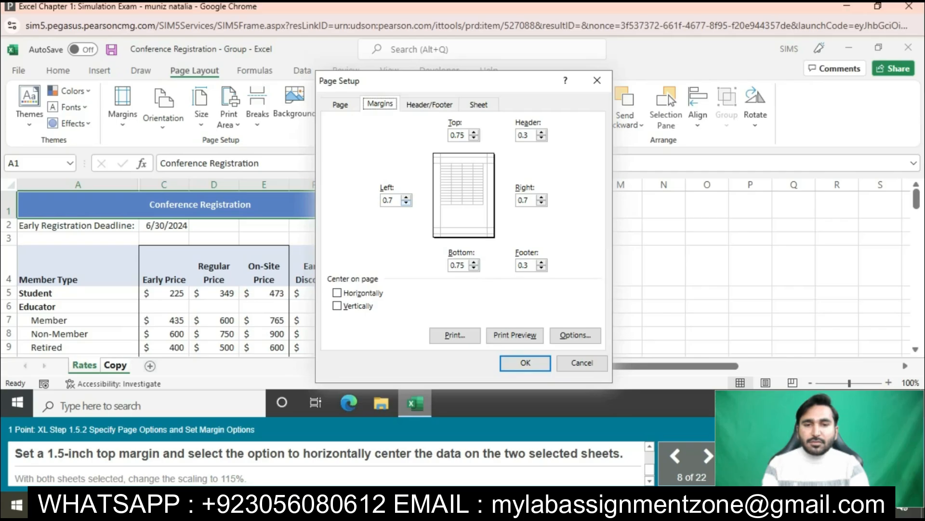
click(474, 132)
click(473, 132)
click(473, 133)
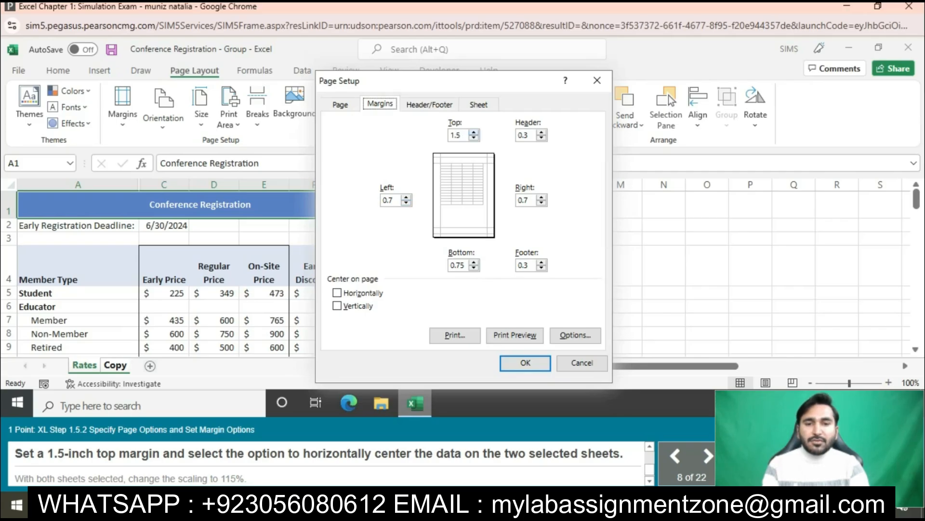
click(337, 293)
click(526, 363)
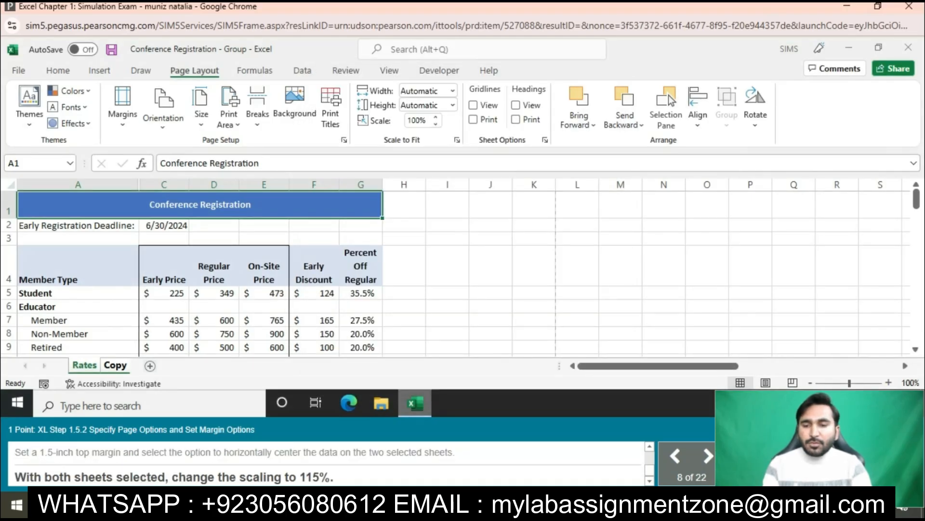
- Change the print scaling of the grouped Rates and Copy sheets to 115%
click(436, 117)
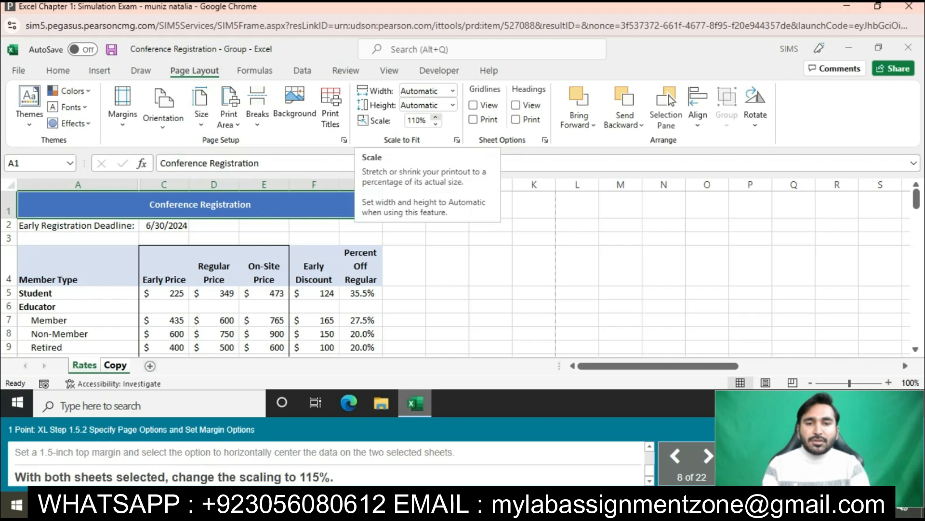
click(435, 117)
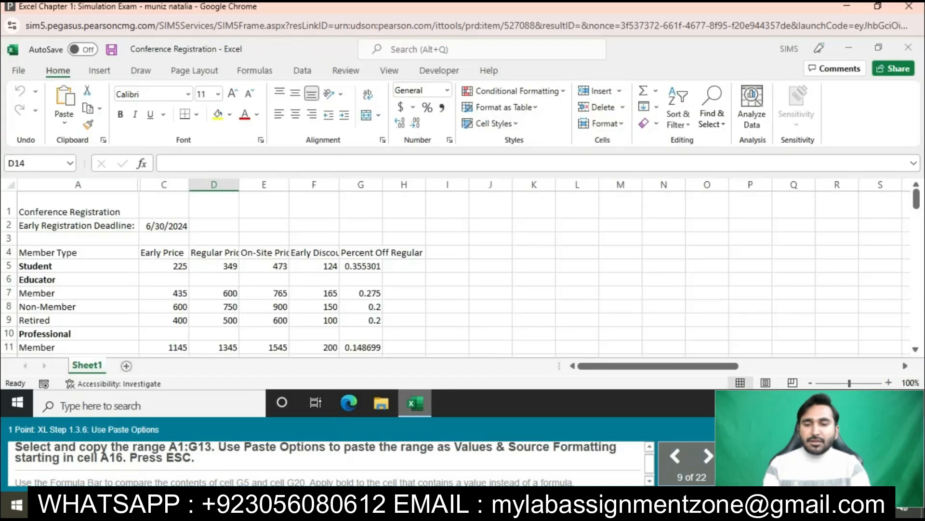
- Copy the range A1:G13 and paste it as Values & Source Formatting starting in cell A16, ending copy mode
drag(78, 207, 360, 335)
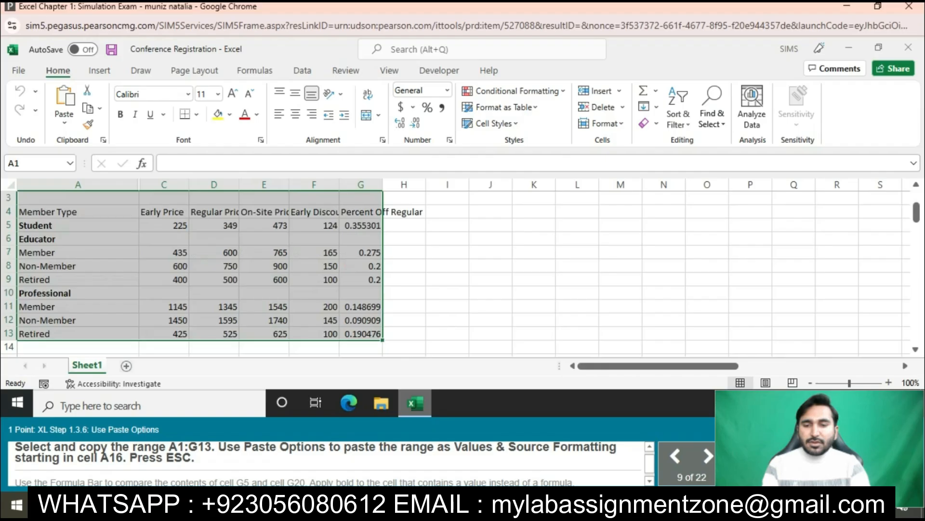
key(ctrl+c)
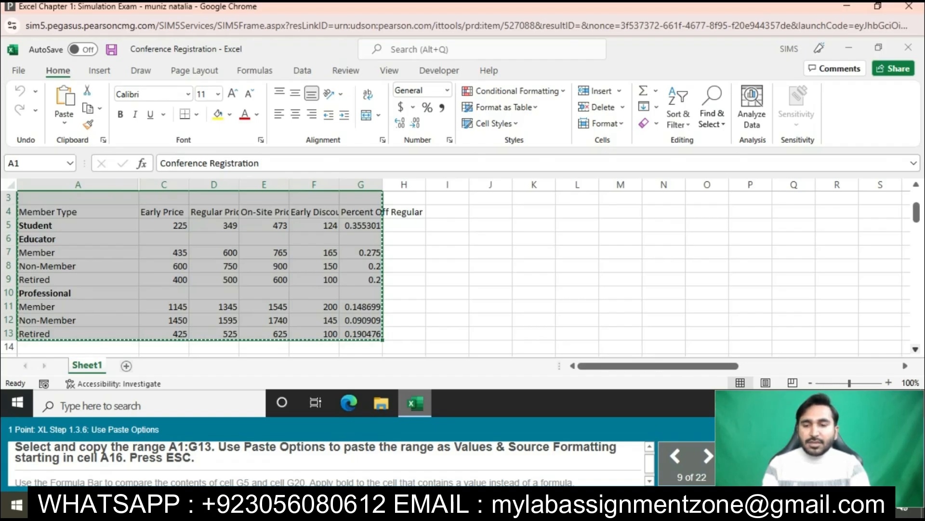
scroll(434, 265, down, 1)
scroll(434, 265, down, 1)
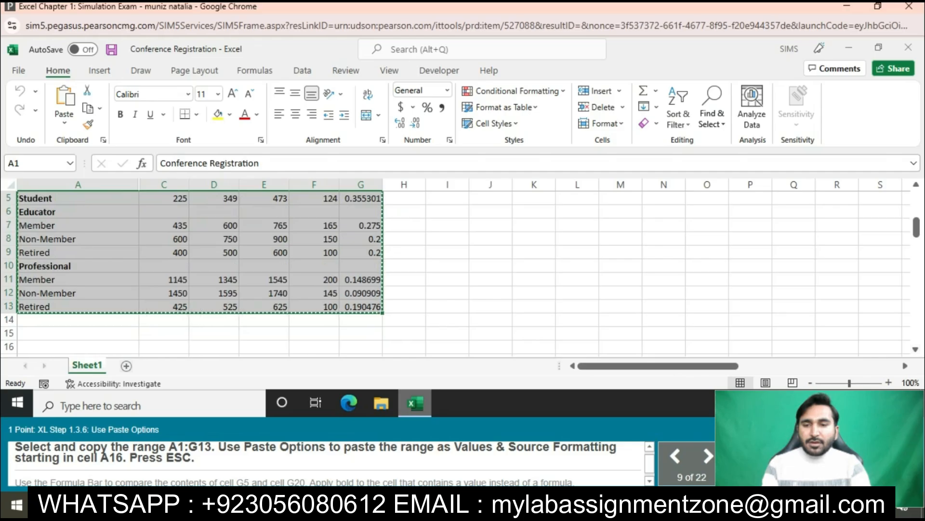
click(78, 347)
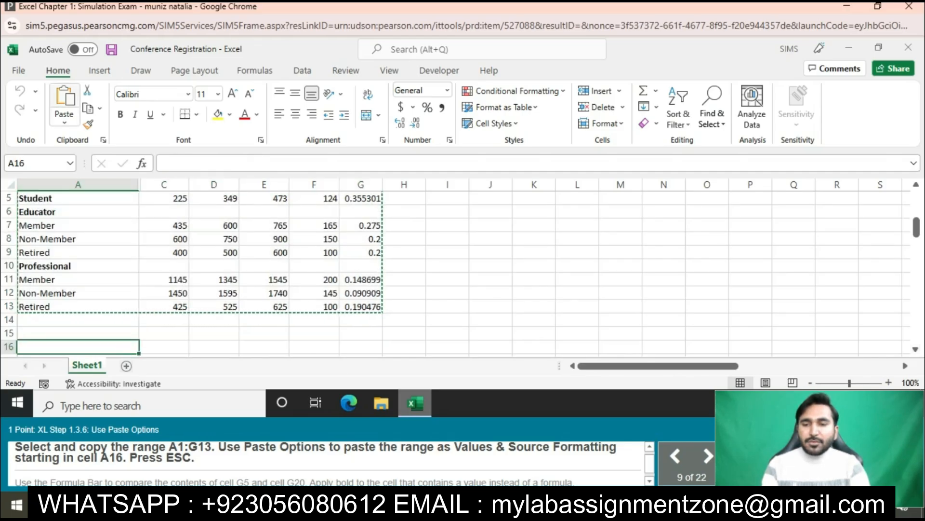
click(65, 120)
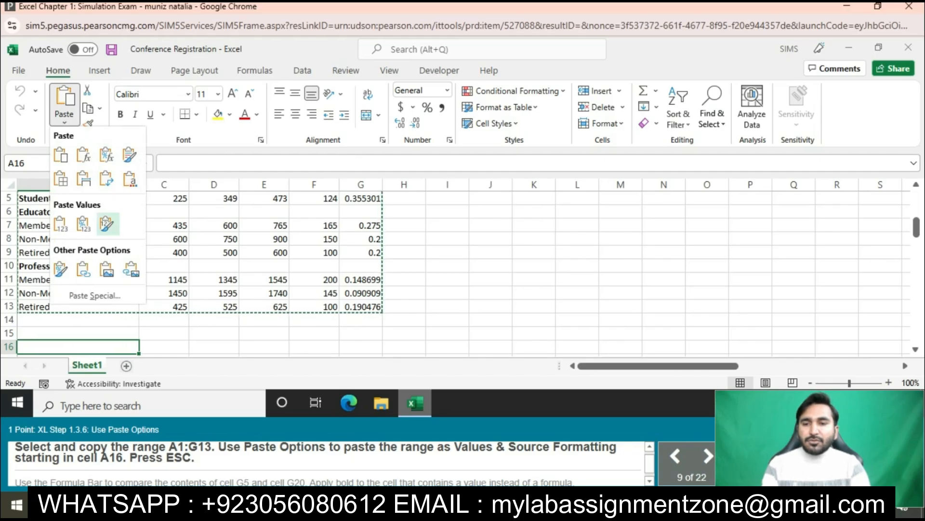
click(107, 223)
key(Escape)
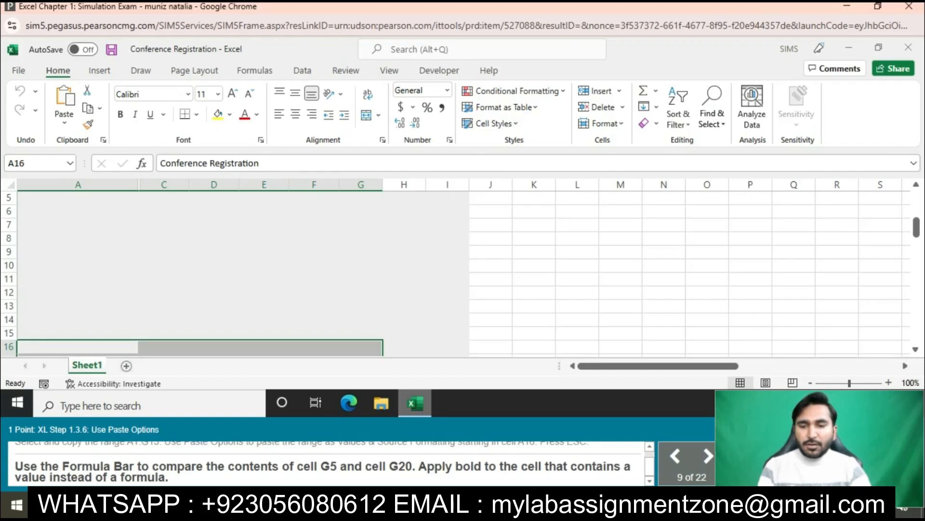
- Compare cells G5 and G20 and apply bold to G20, the cell that holds a value instead of a formula
scroll(463, 274, up, 2)
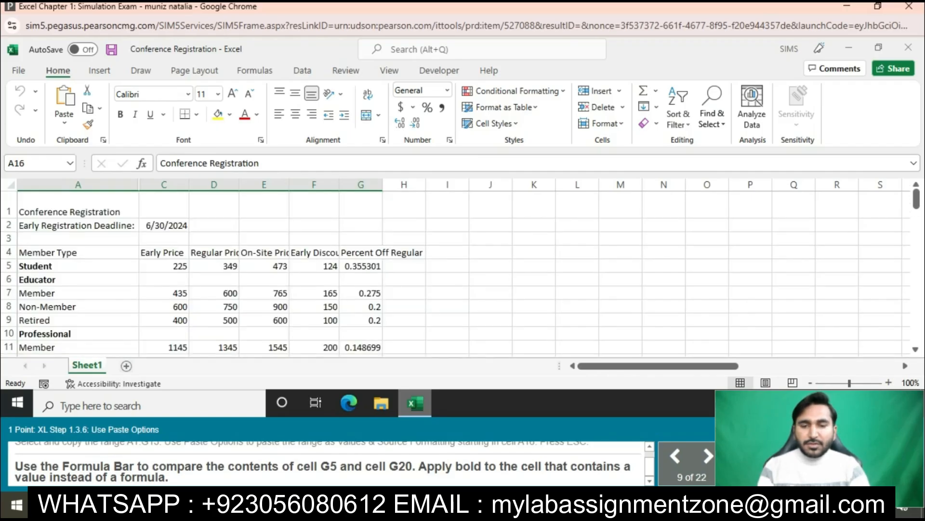
scroll(463, 274, down, 6)
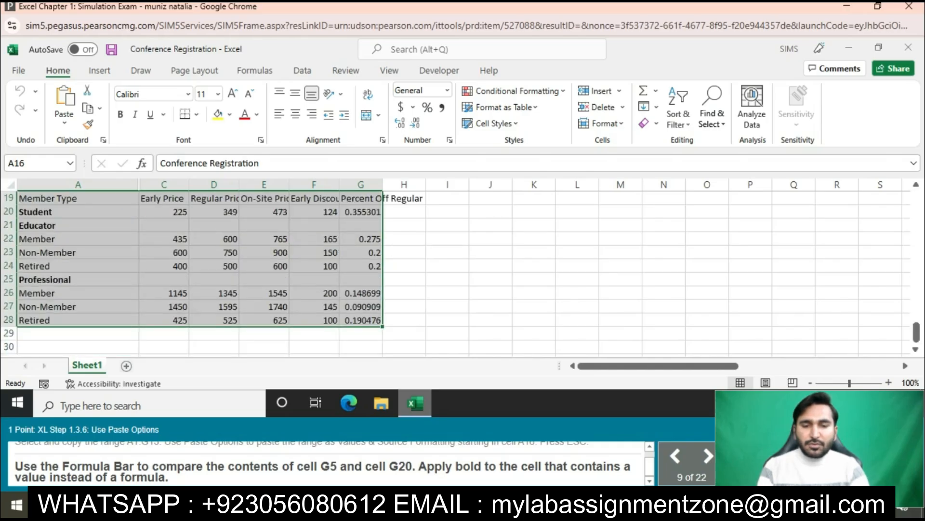
click(361, 212)
key(ctrl+b)
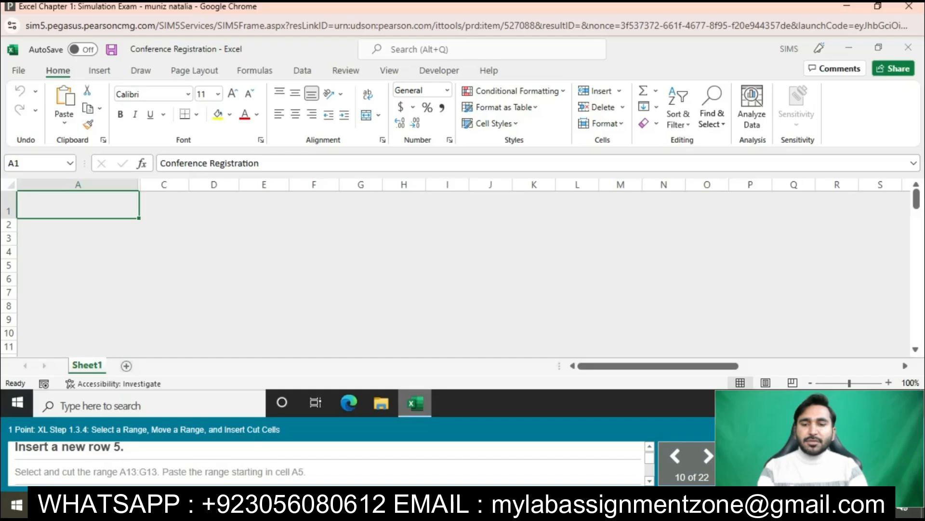
- Insert a new row 5 above the Educator row
click(8, 266)
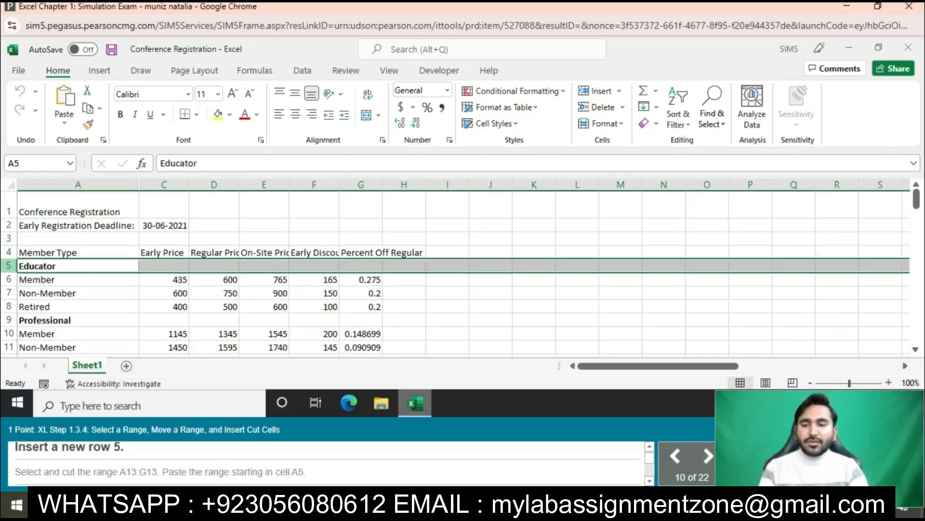
right_click(8, 266)
click(43, 361)
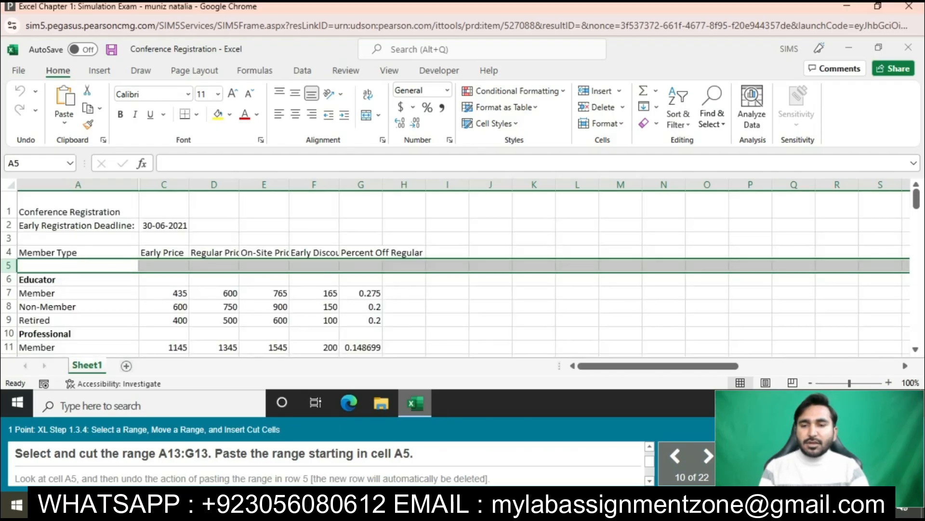
- Cut the Student range A13:G13 and paste it starting in cell A5
scroll(463, 270, down, 1)
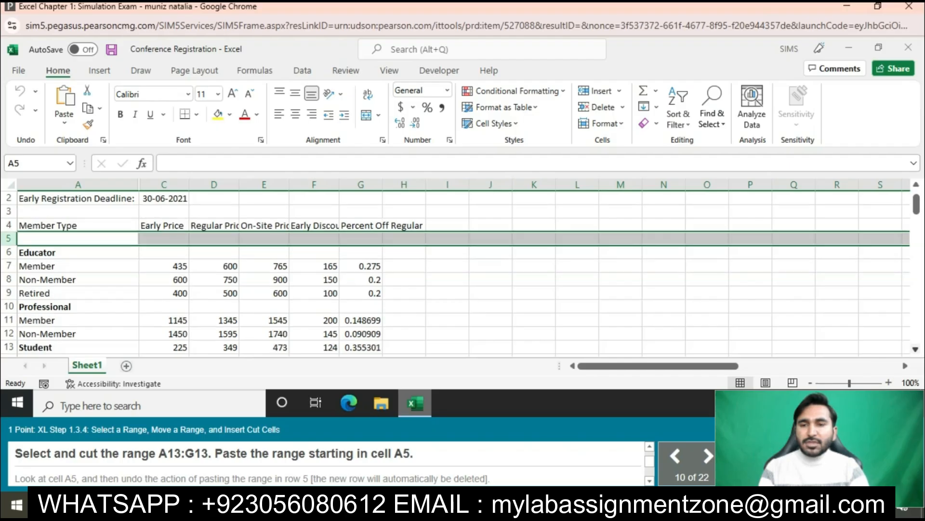
drag(78, 320, 362, 320)
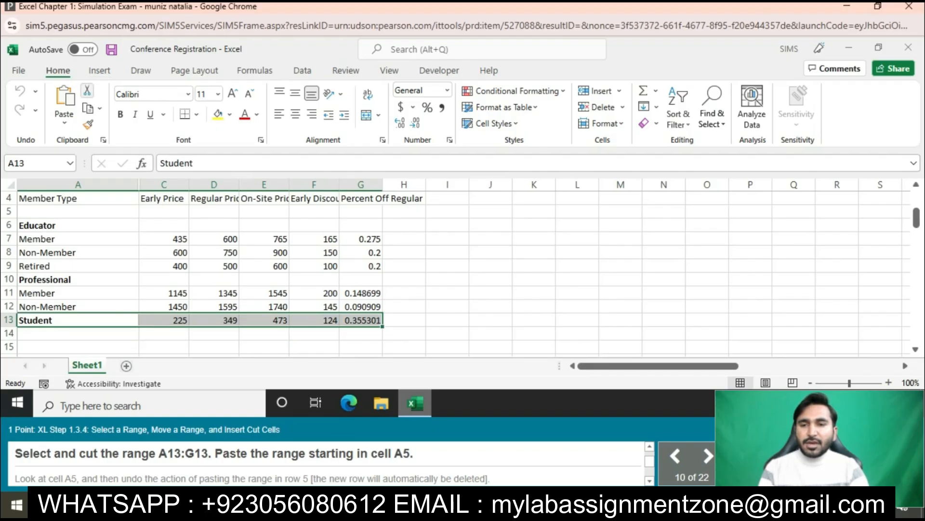
click(87, 91)
click(78, 211)
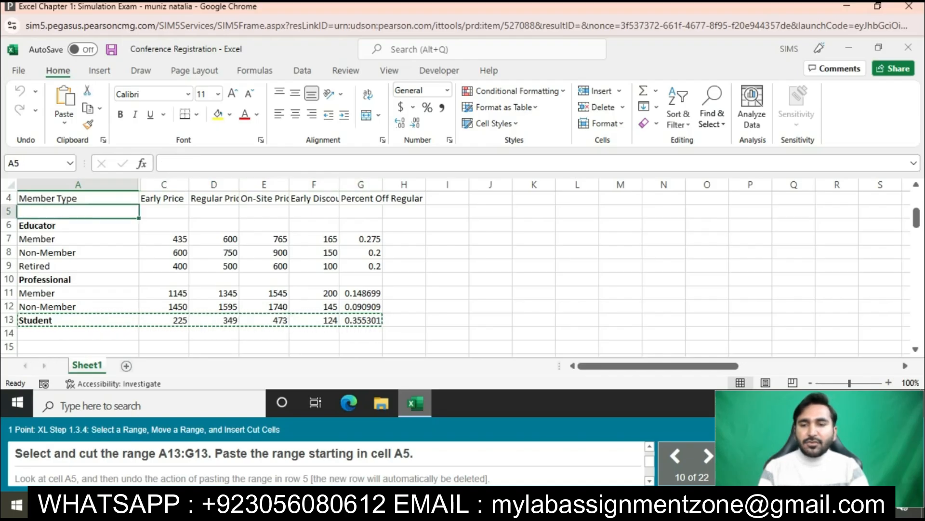
right_click(51, 212)
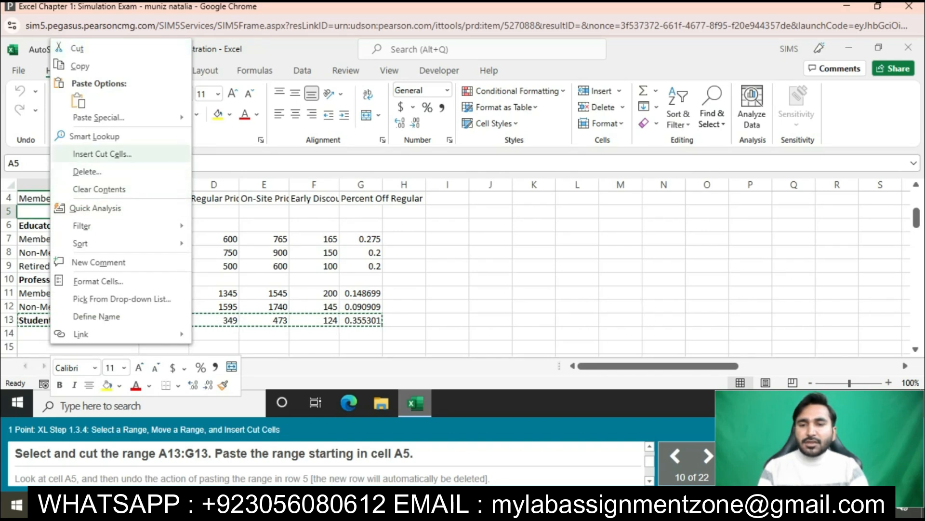
click(101, 154)
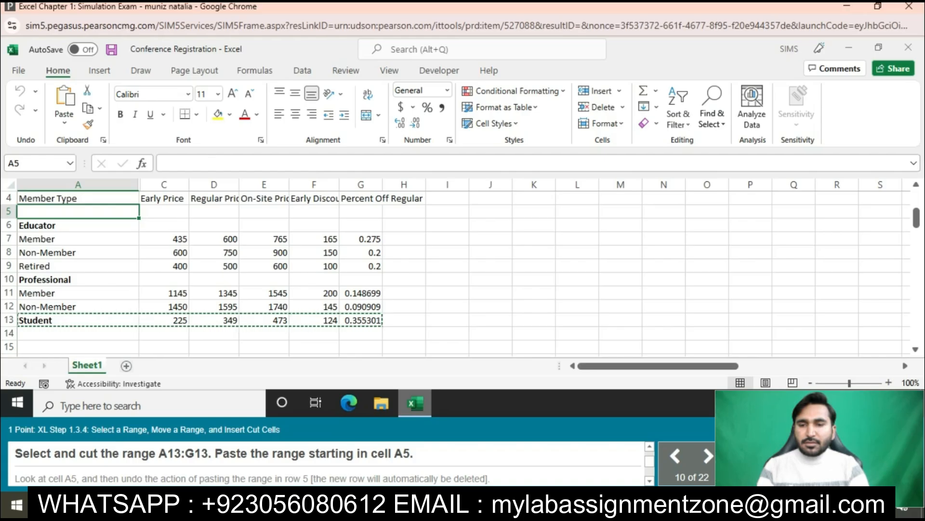
key(ctrl+v)
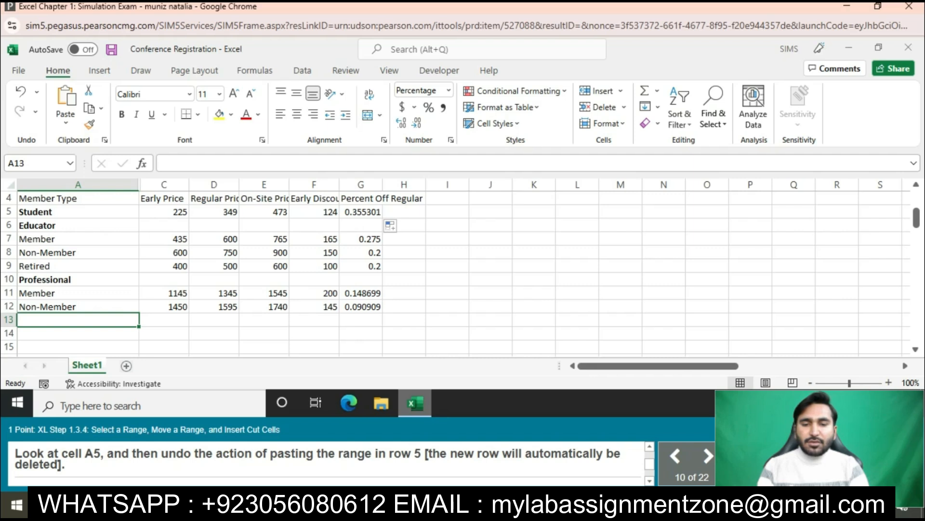
- Look at cell A5 and undo pasting the Student range into row 5
click(79, 211)
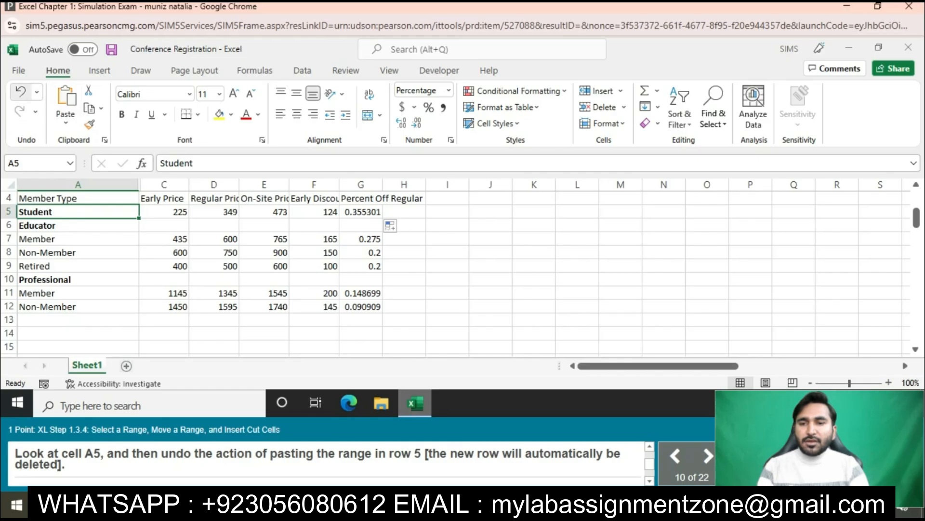
click(21, 91)
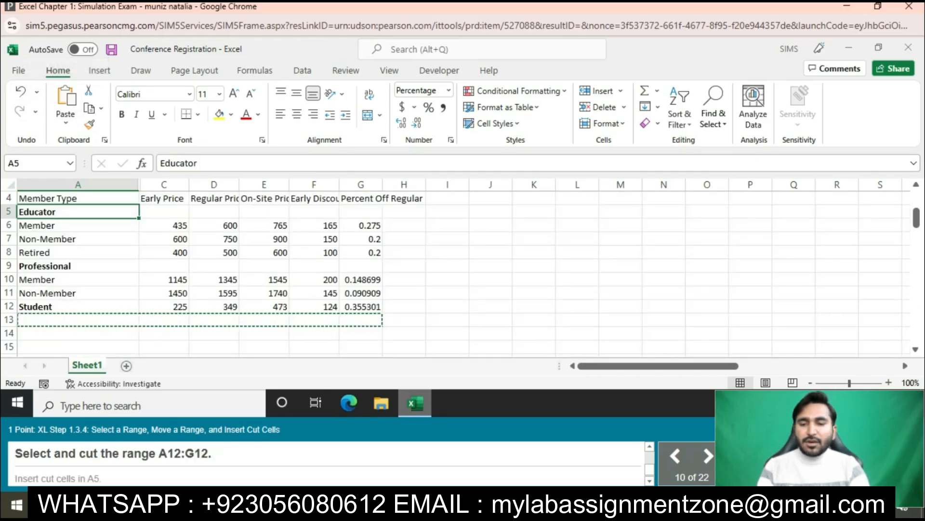
- Cut the Student range A12:G12 and insert the cut cells in A5
drag(78, 307, 360, 305)
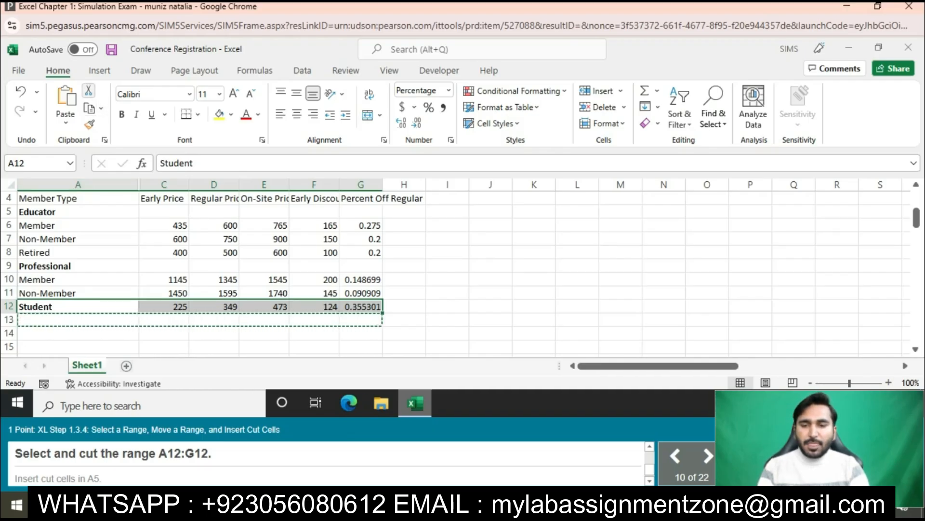
click(88, 90)
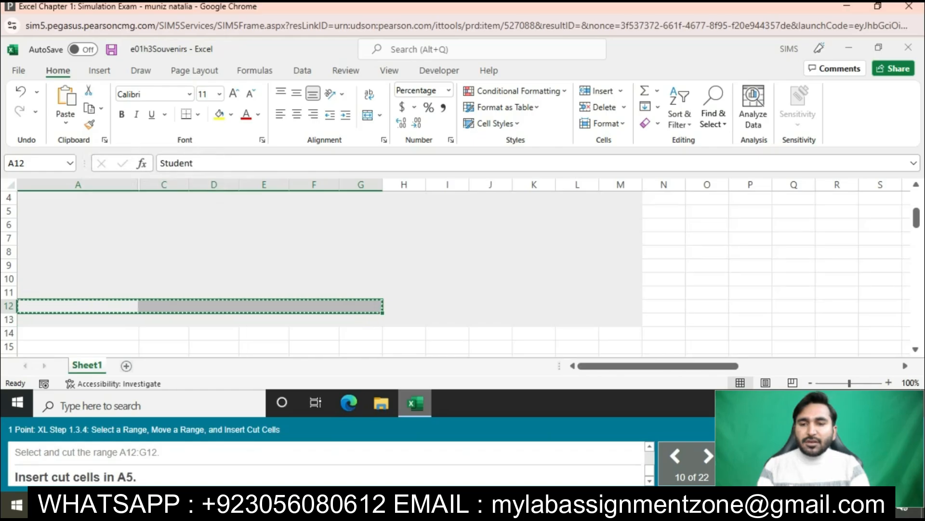
click(78, 211)
right_click(51, 212)
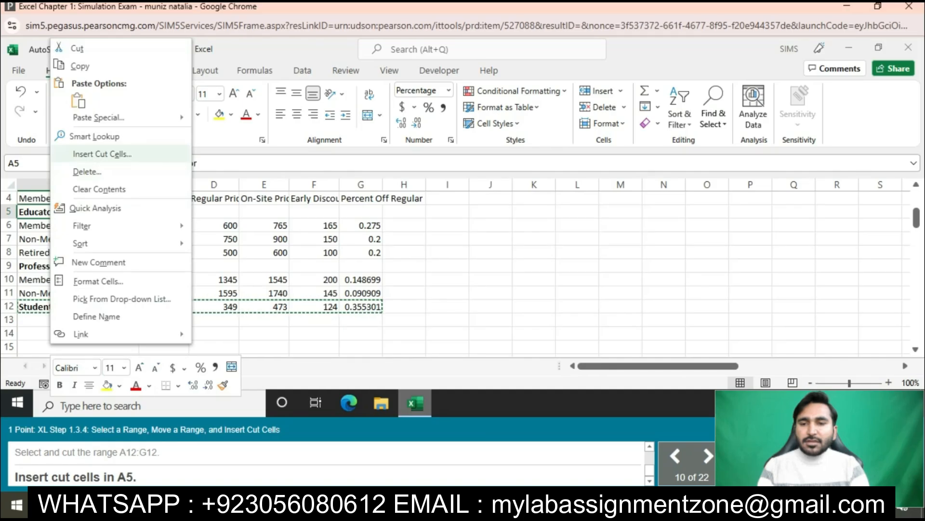
click(101, 153)
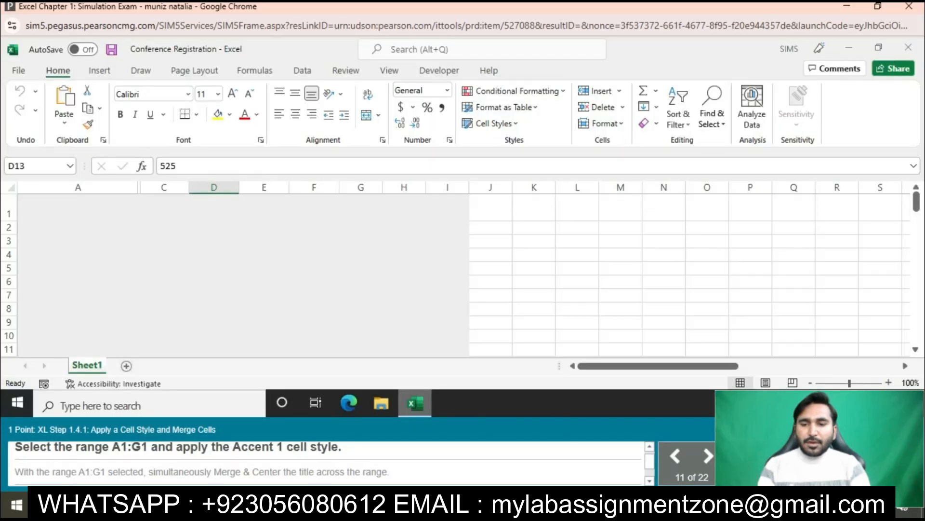
- Apply the Accent 1 cell style to the title range A1:G1
drag(78, 210, 399, 213)
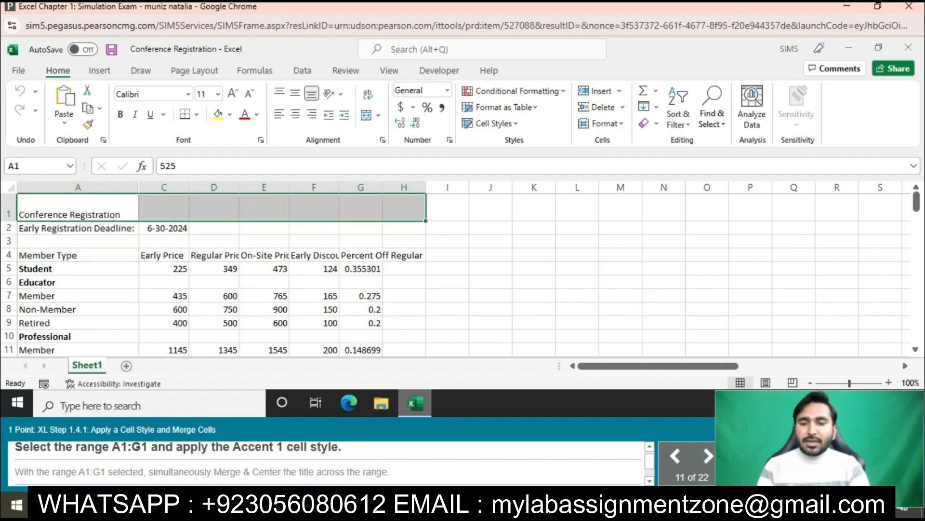
drag(399, 213, 366, 212)
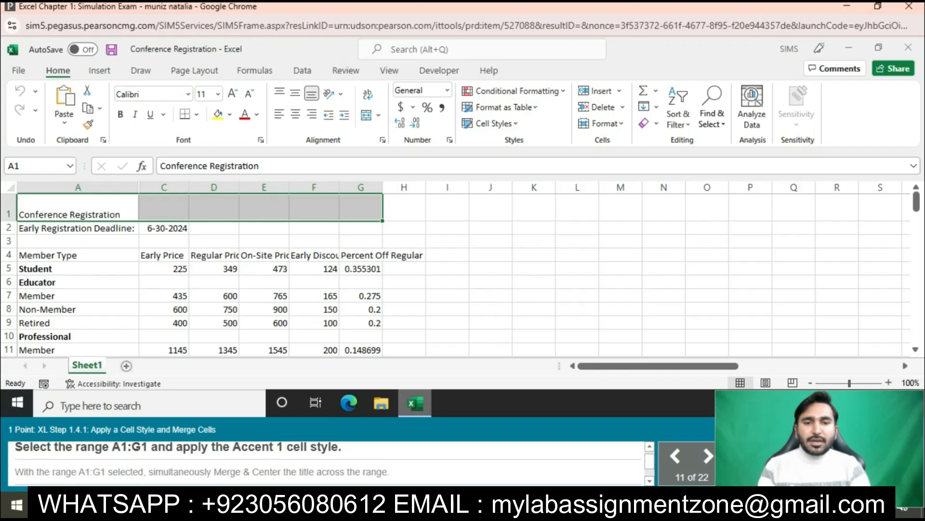
click(492, 124)
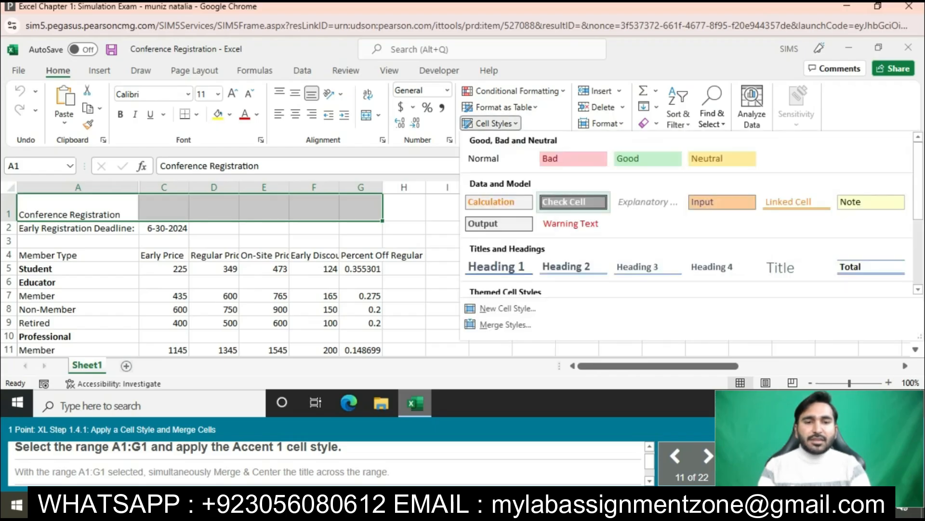
scroll(573, 241, down, 3)
click(498, 240)
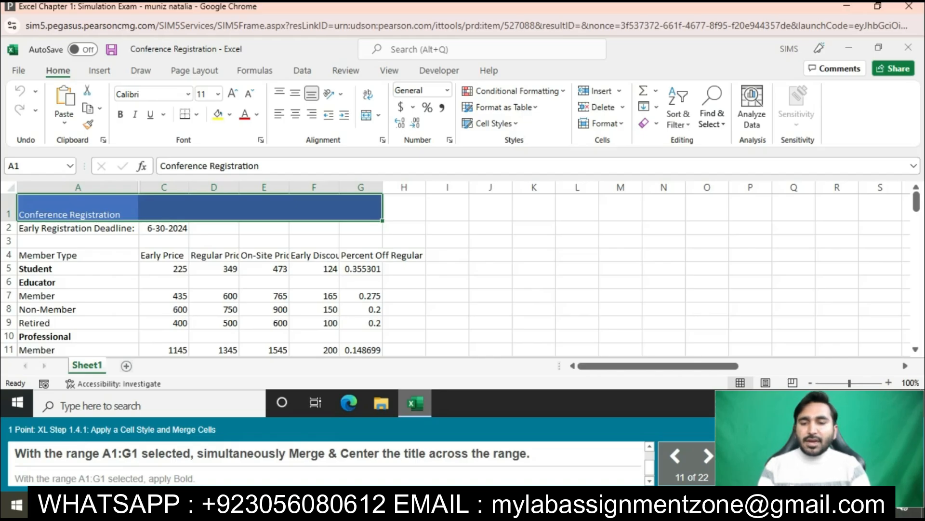
- Merge and center the Conference Registration title across A1:G1 and make it bold
click(379, 115)
click(411, 132)
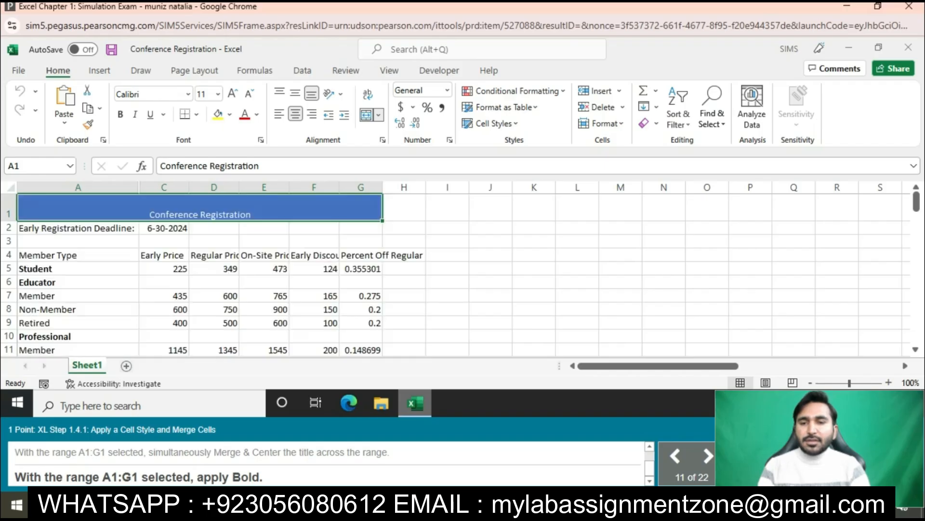
click(120, 113)
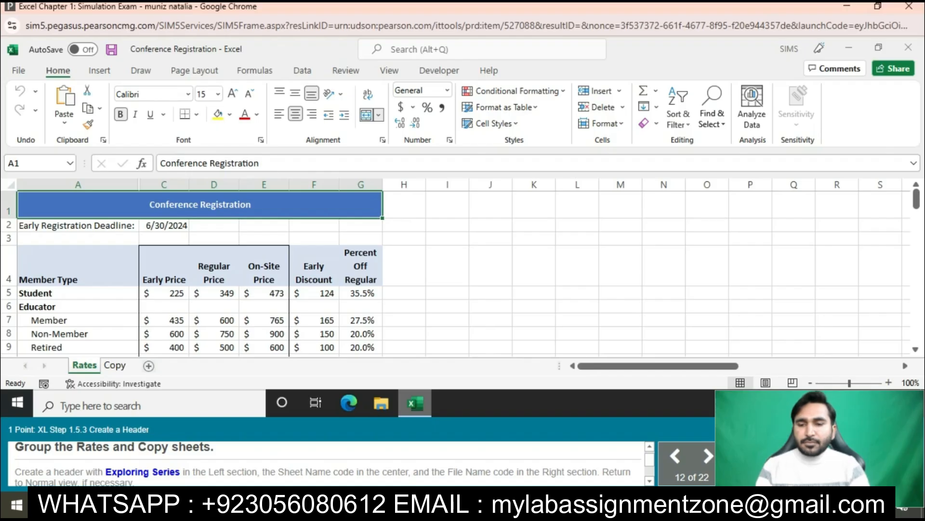
- Group the Rates and Copy sheets and open the header and footer settings in Page Setup
ctrl+click(114, 364)
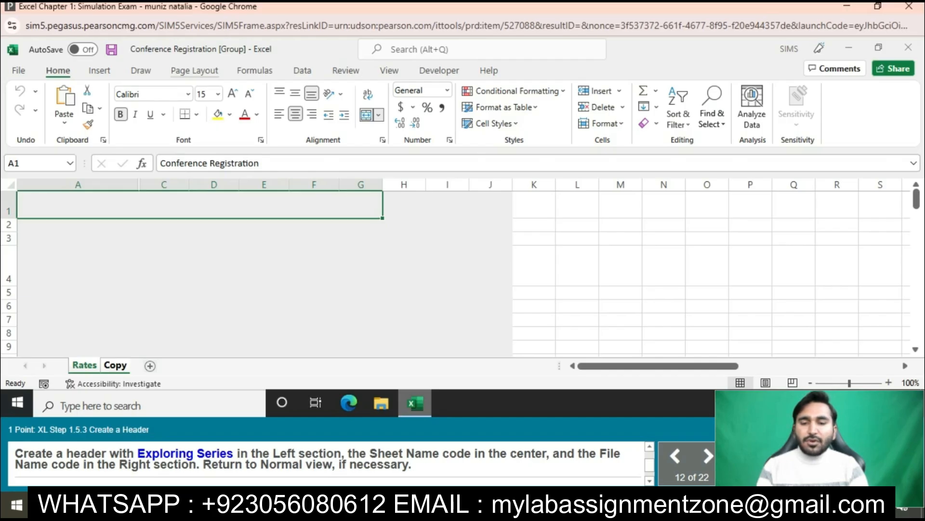
click(194, 71)
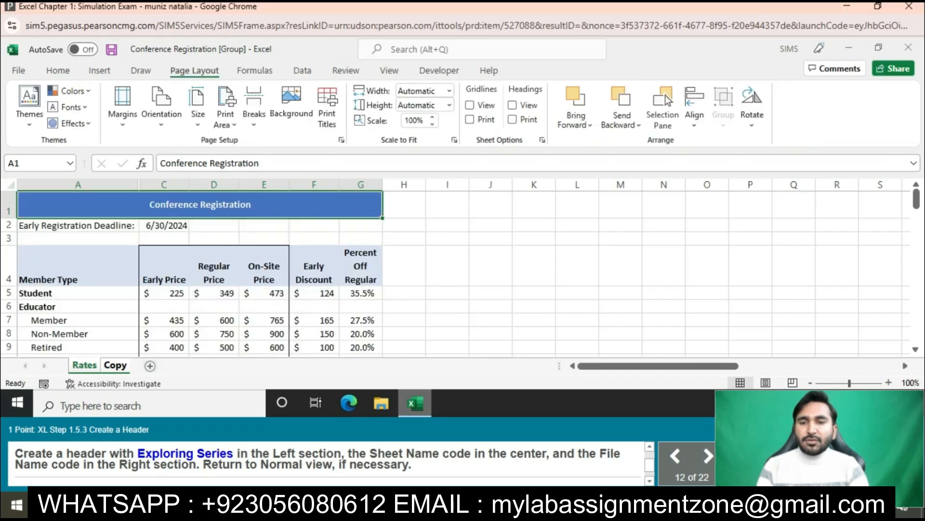
click(123, 106)
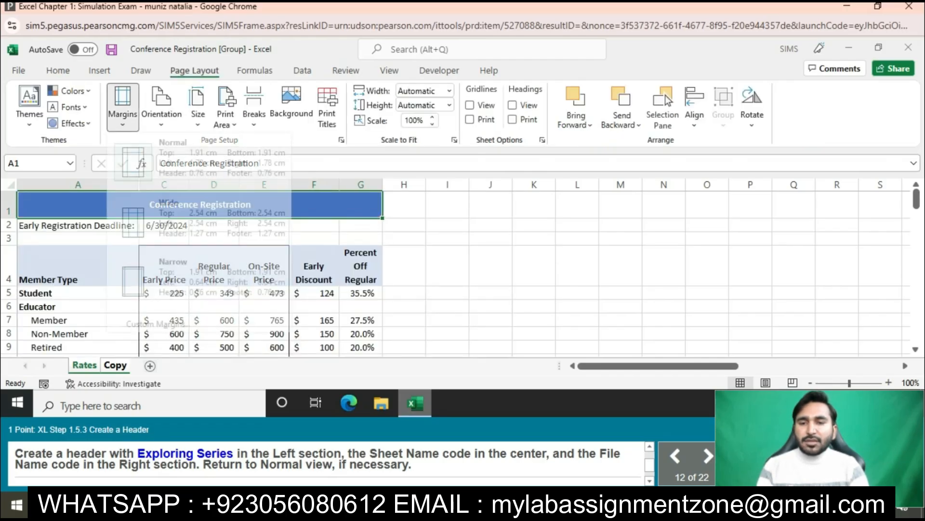
click(158, 323)
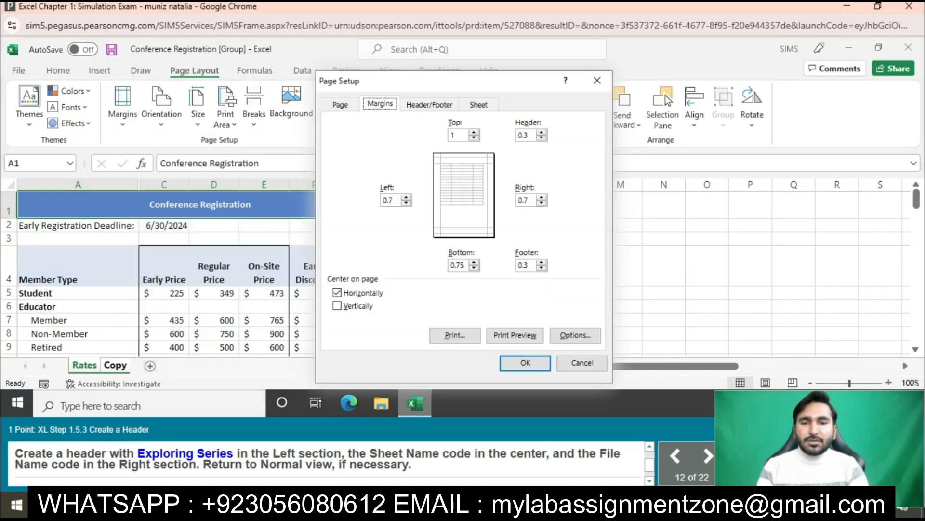
click(430, 104)
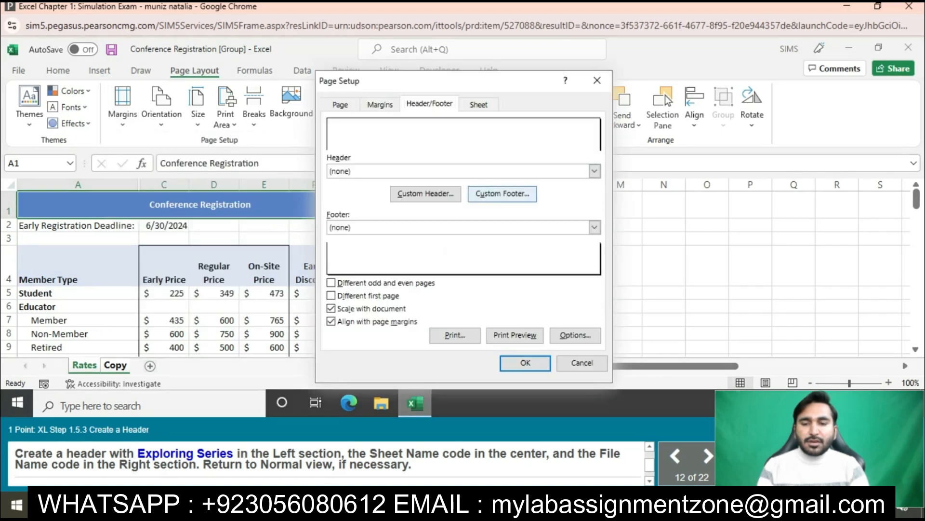
click(503, 194)
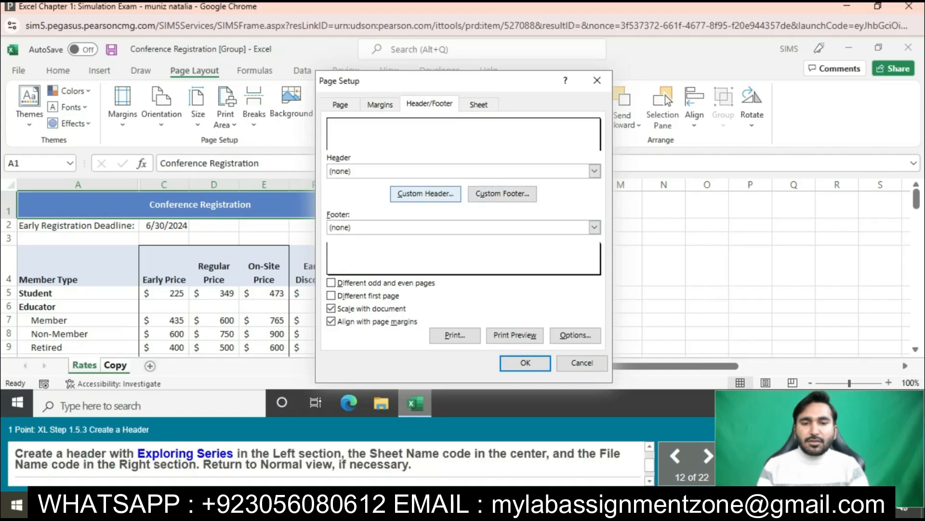
- Start a custom header with the text Exploring Series in its left section
click(426, 194)
text(Explor)
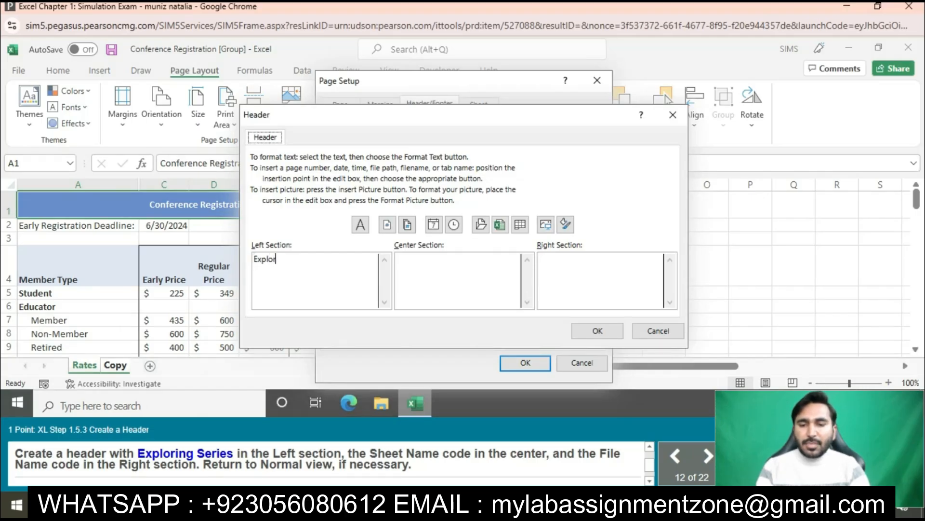
text(ing S)
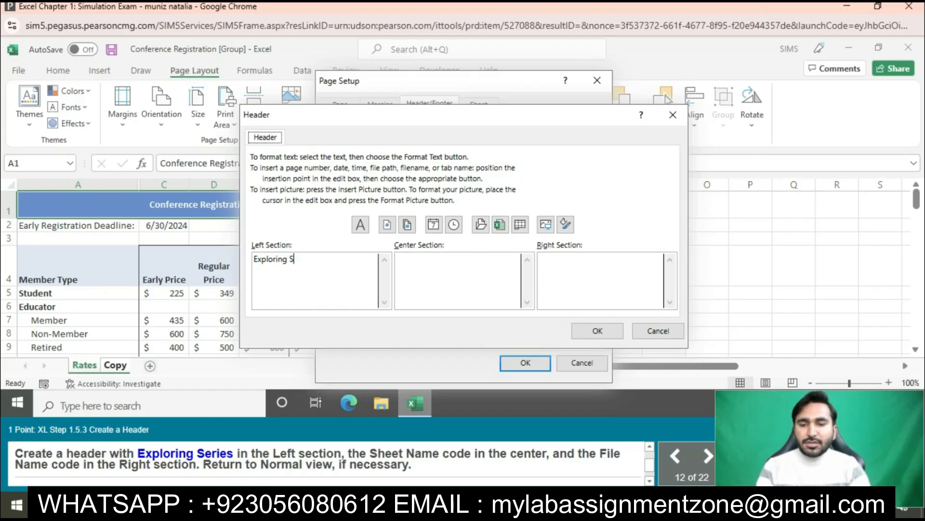
text(eries)
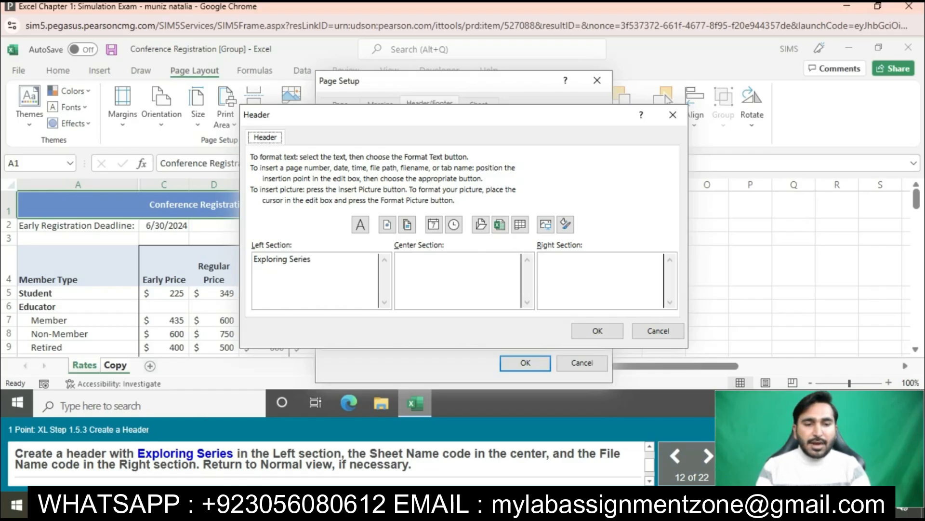
- Add the Sheet Name code to the header's center section and the File Name code to its right section, and apply the page setup
click(520, 224)
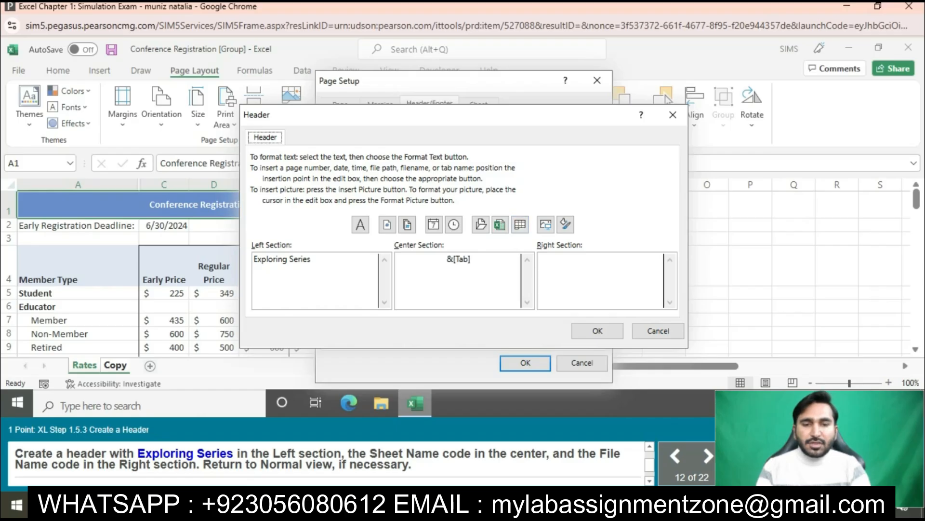
click(499, 224)
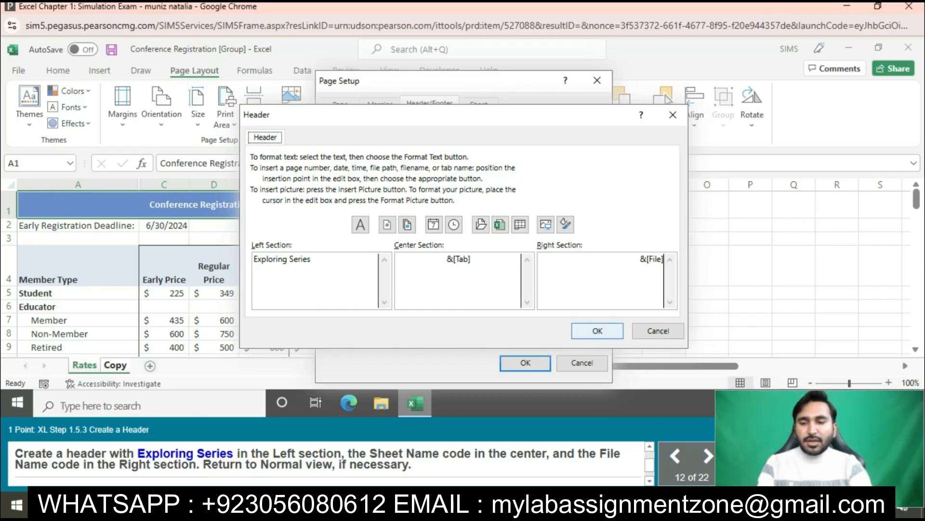
click(597, 330)
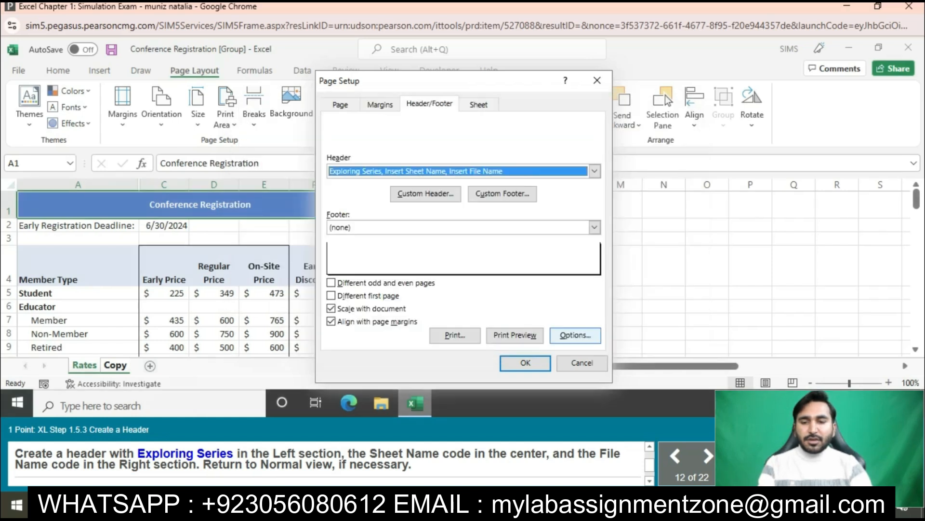
click(525, 363)
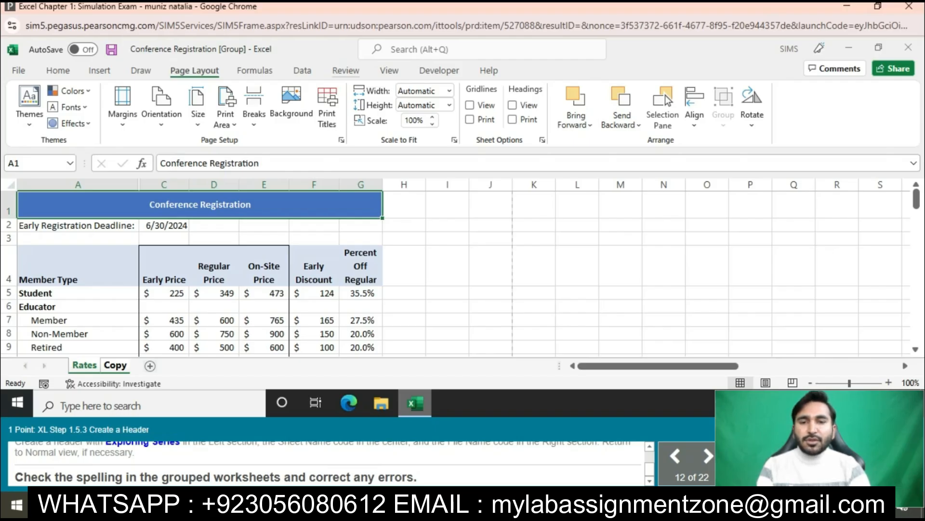
- Run a spelling check on the grouped Rates and Copy worksheets
click(389, 71)
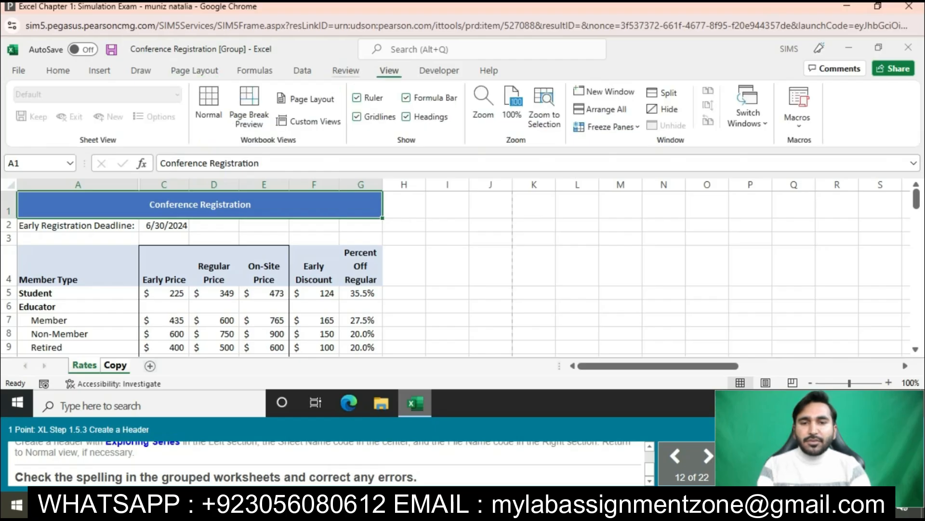
click(345, 71)
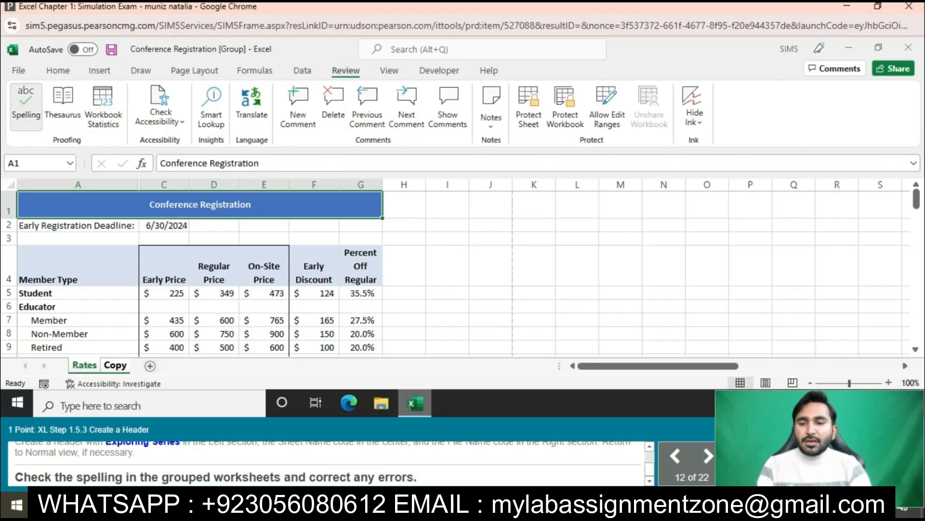
click(25, 104)
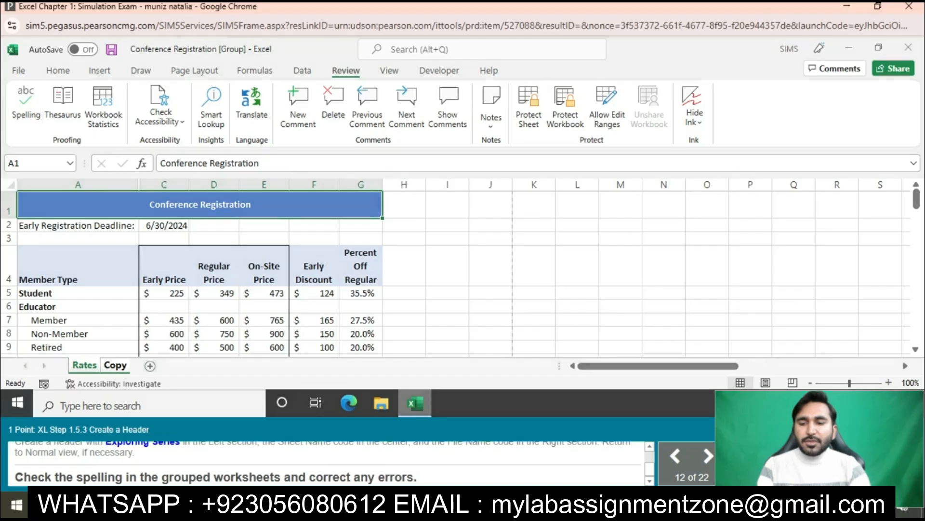
key(Return)
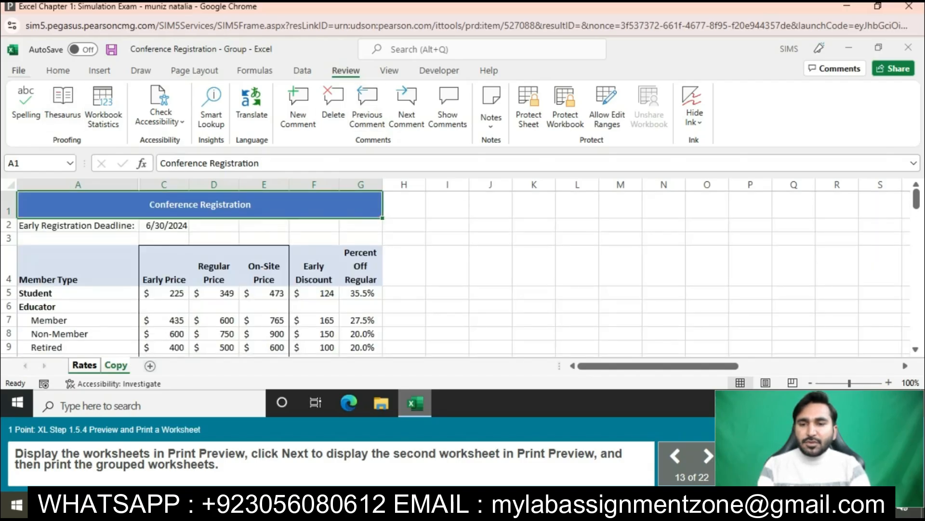
- Preview the grouped worksheets for printing, display the second worksheet, and print them
click(18, 71)
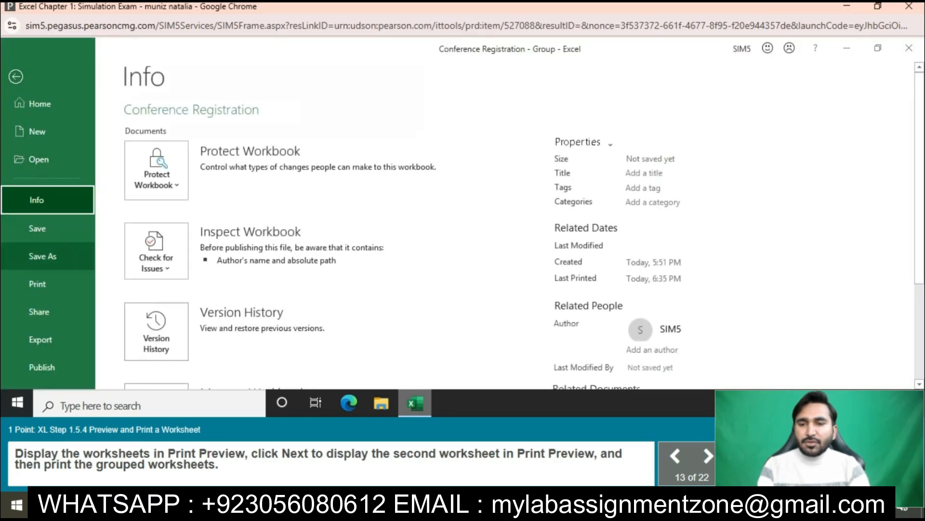
click(37, 283)
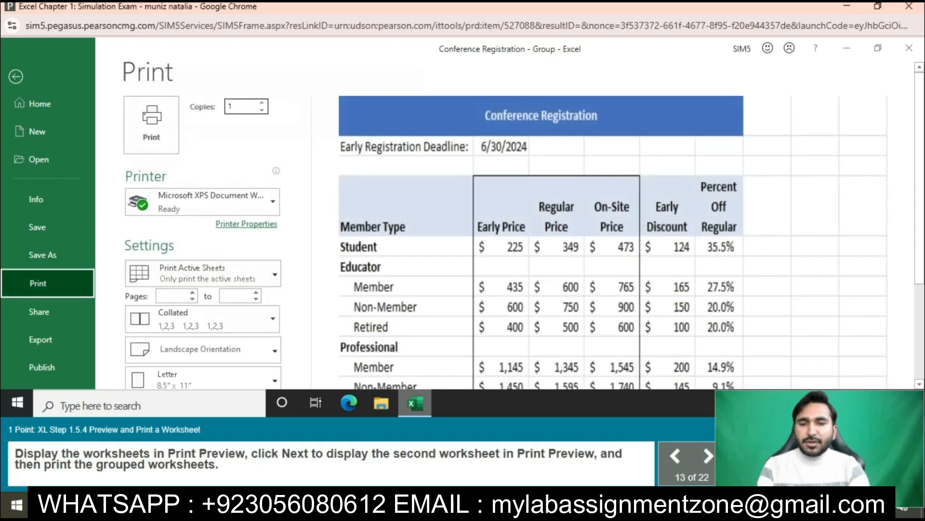
scroll(506, 226, down, 3)
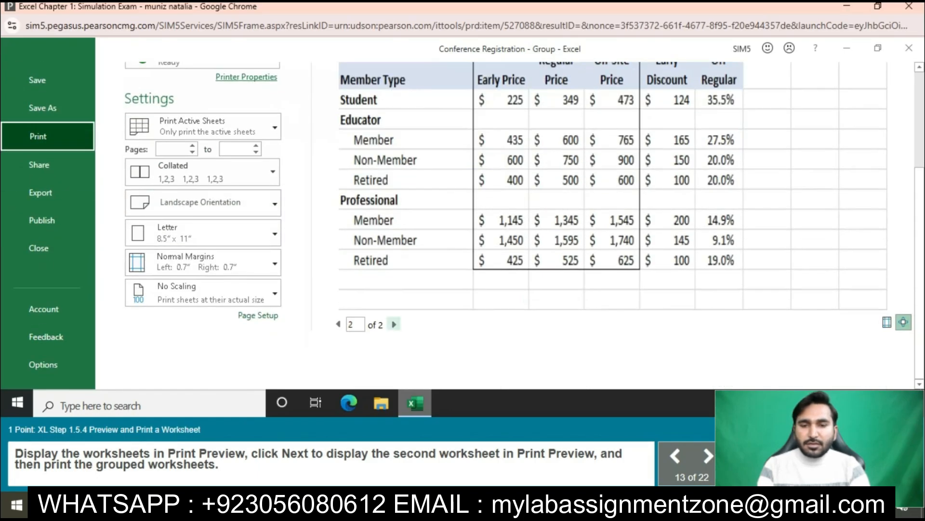
scroll(506, 226, up, 3)
click(152, 124)
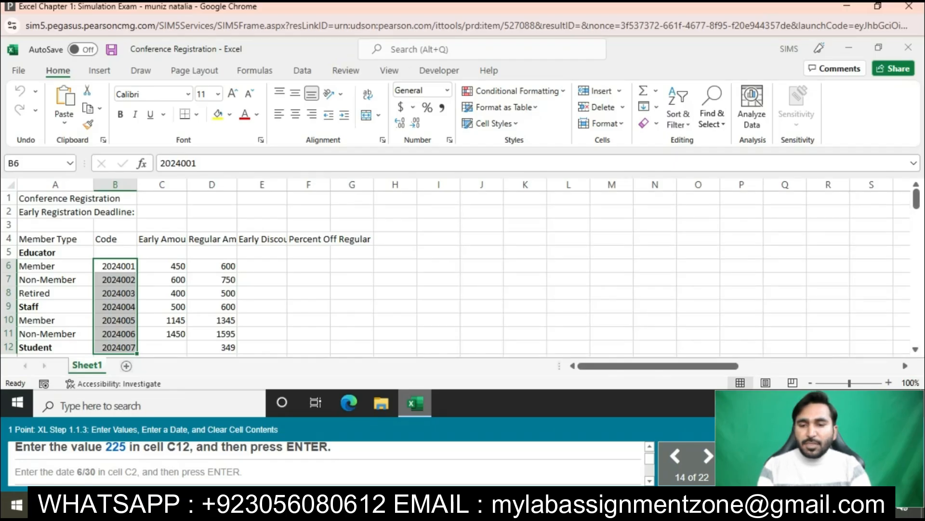
- Enter the value 225 in cell C12 as the Student early amount
click(162, 347)
text(225)
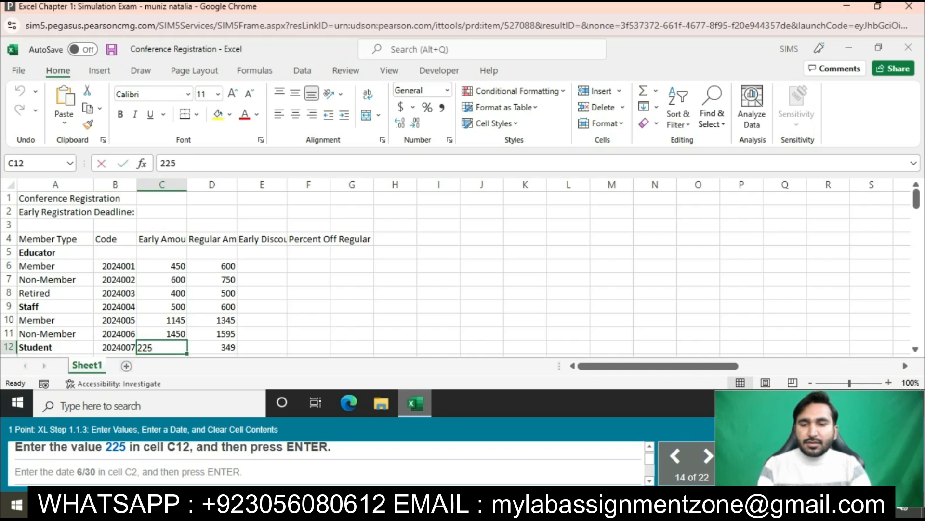
key(Return)
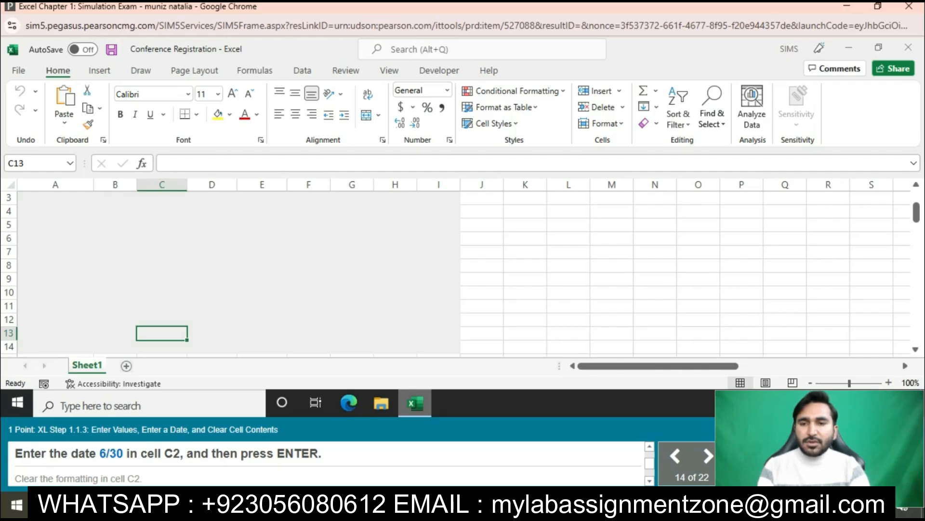
- Enter the date 6/30 in cell C2 and clear that cell's formatting
click(162, 212)
text(6/30)
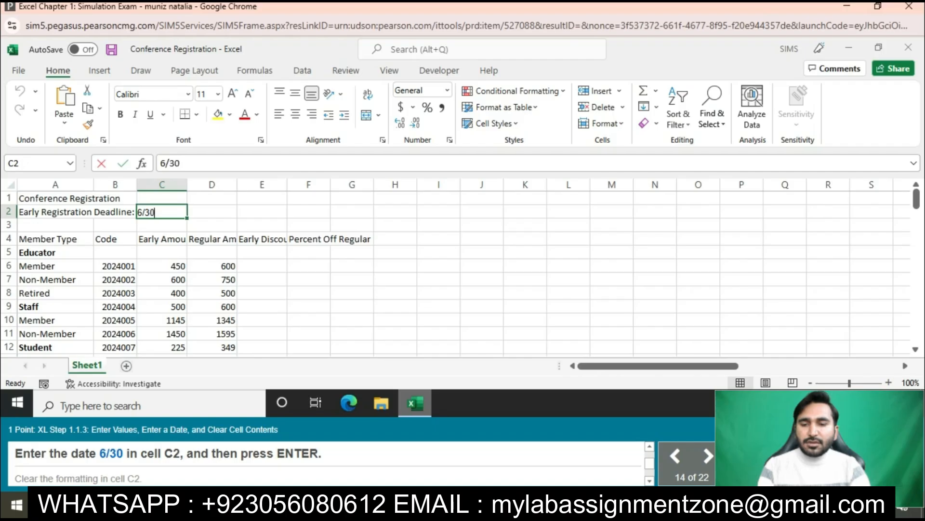
key(Return)
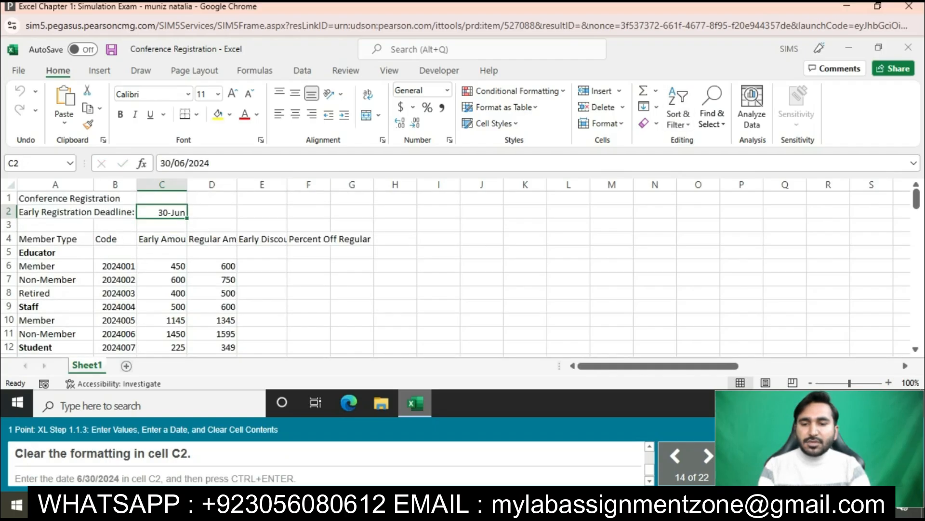
click(650, 124)
click(682, 156)
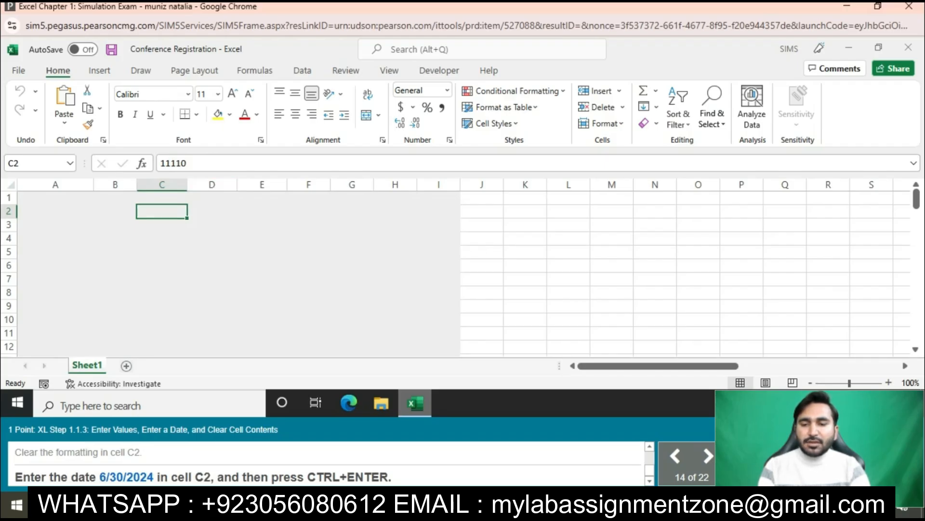
- Replace the content of cell C2 with the date 6/30/2024
click(197, 163)
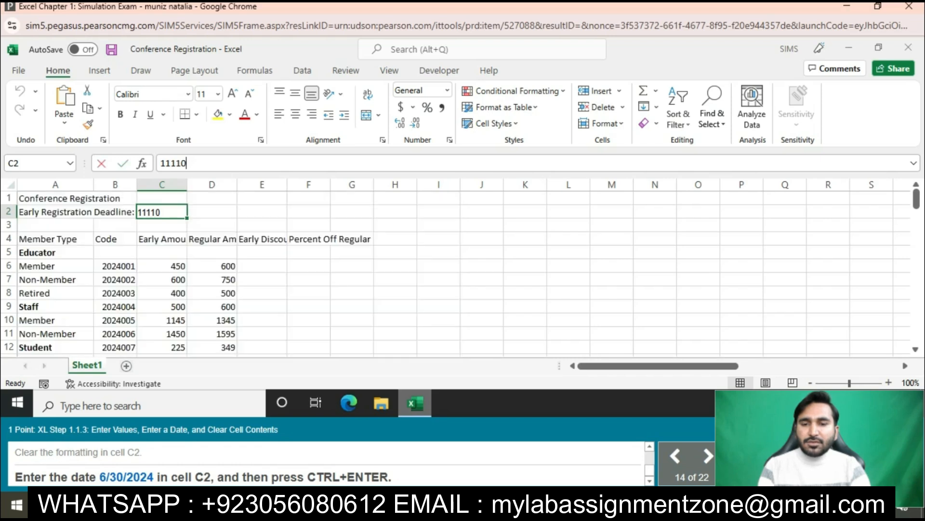
key(BackSpace)
key(BackSpace)
key(BackSpace)
key(BackSpace)
key(BackSpace)
text(6/30/2024)
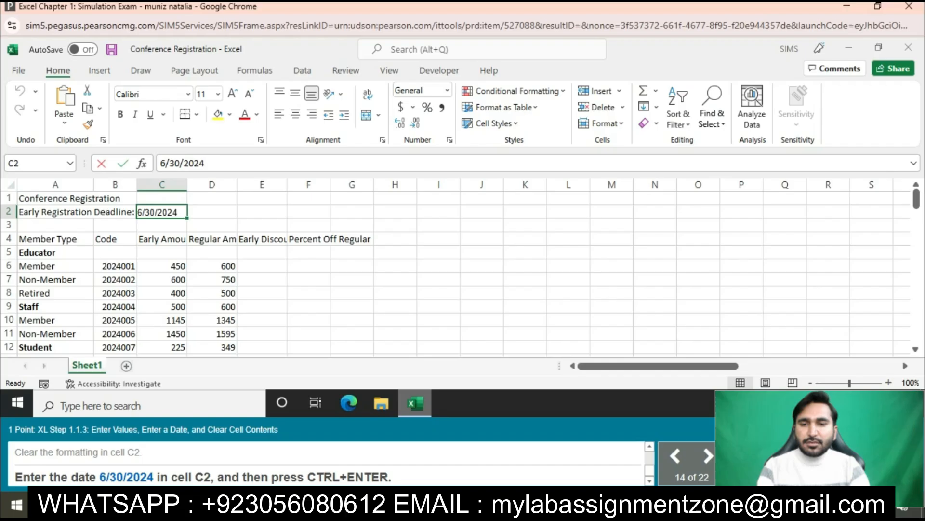
key(Return)
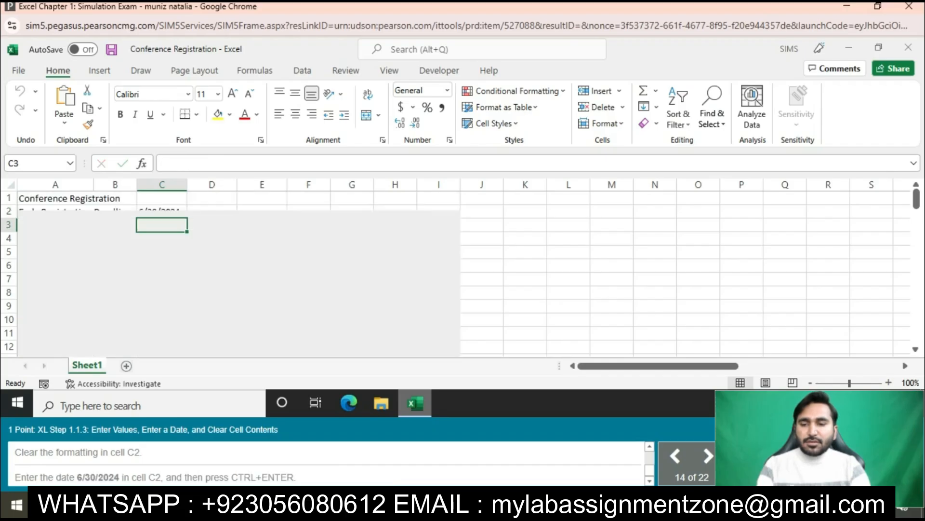